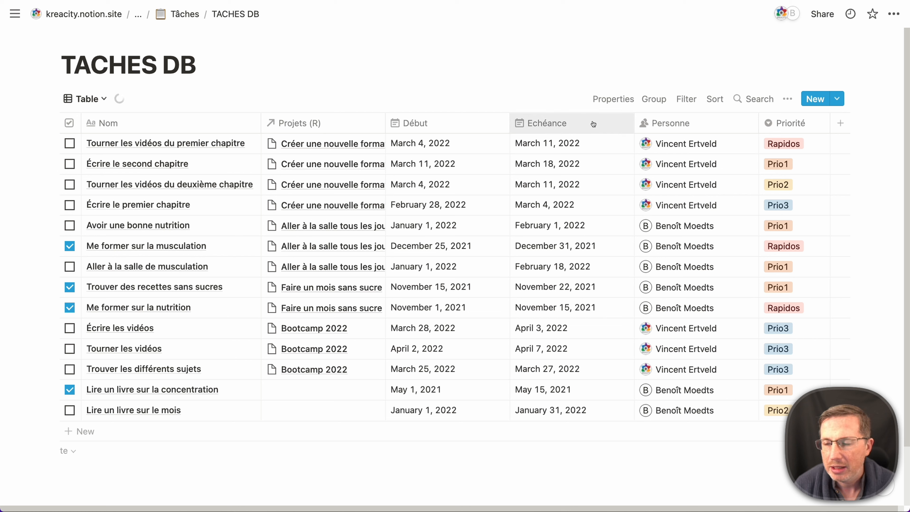
Step: Group the task table by the Personne property
{"action": "left_click", "coordinate": [788, 99]}
{"action": "left_click", "coordinate": [792, 202]}
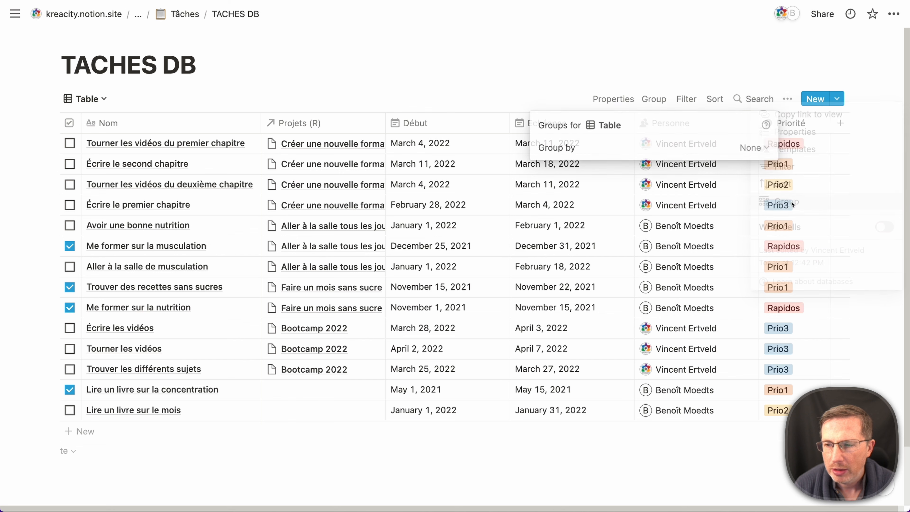
{"action": "left_click", "coordinate": [754, 153]}
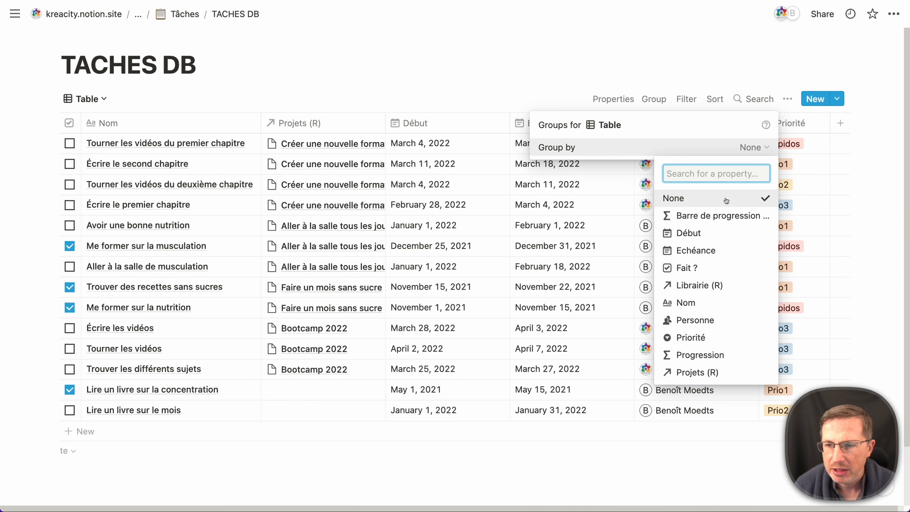
{"action": "left_click", "coordinate": [696, 321]}
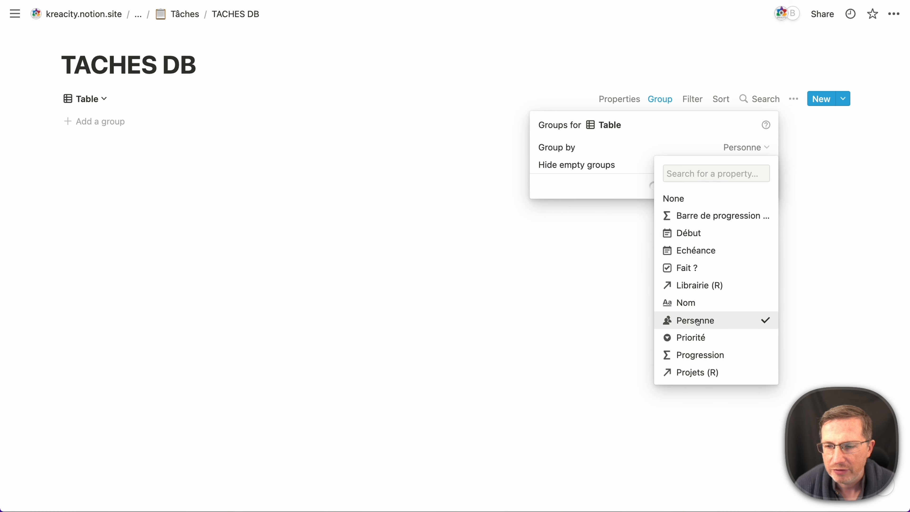
{"action": "left_click", "coordinate": [572, 79]}
Step: Hide the second person's group and the No Personne group in the table's grouping settings
{"action": "left_click", "coordinate": [762, 227]}
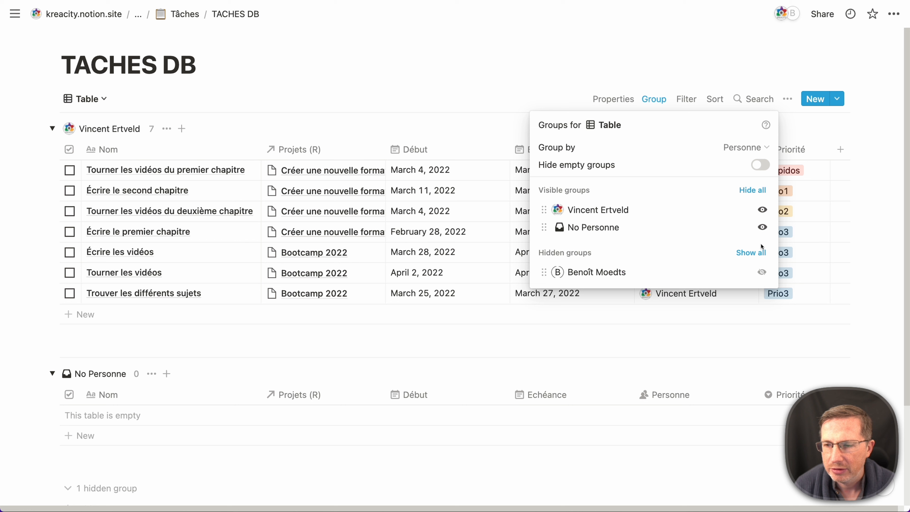
{"action": "left_click", "coordinate": [762, 227]}
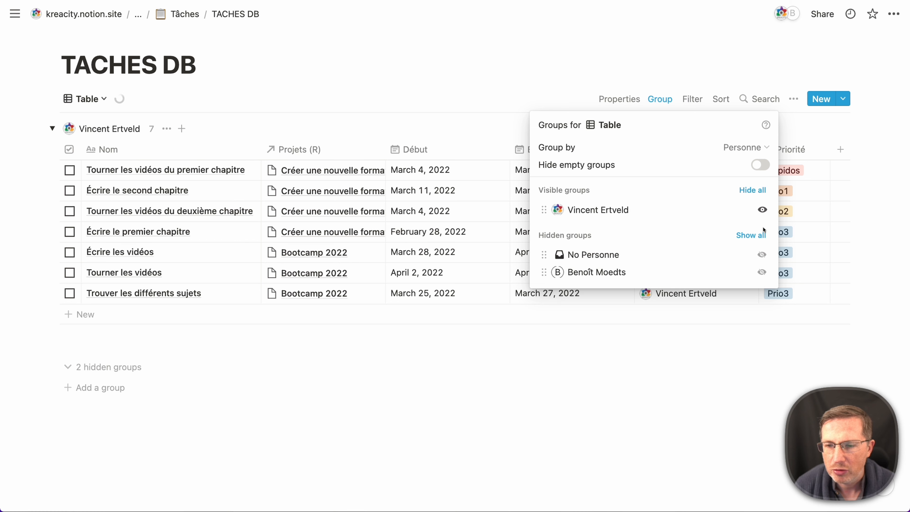
{"action": "left_click", "coordinate": [447, 95]}
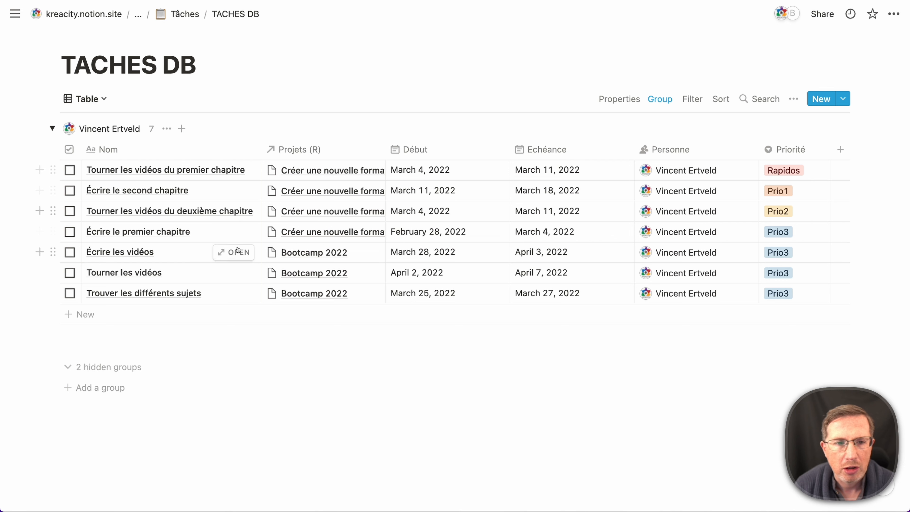
Step: Make the hidden No Personne group and the hidden person's group visible in the table again
{"action": "left_click", "coordinate": [658, 98]}
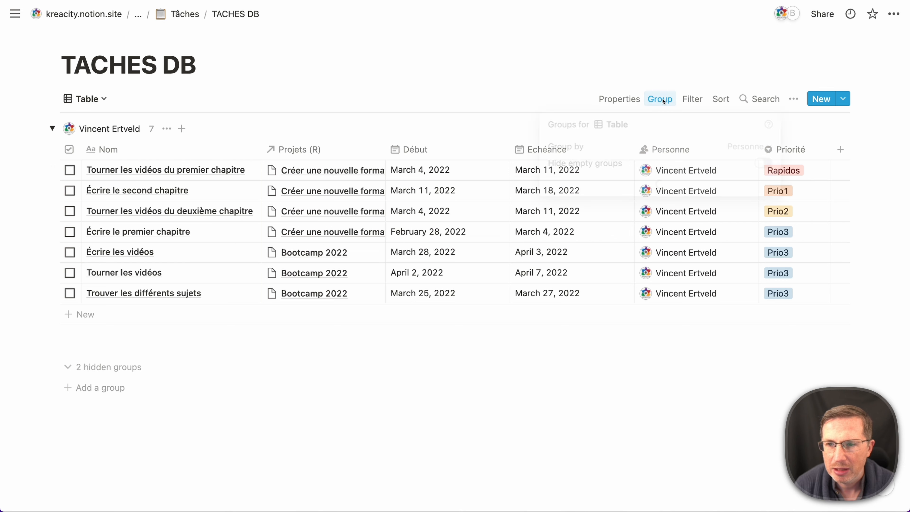
{"action": "left_click", "coordinate": [762, 150]}
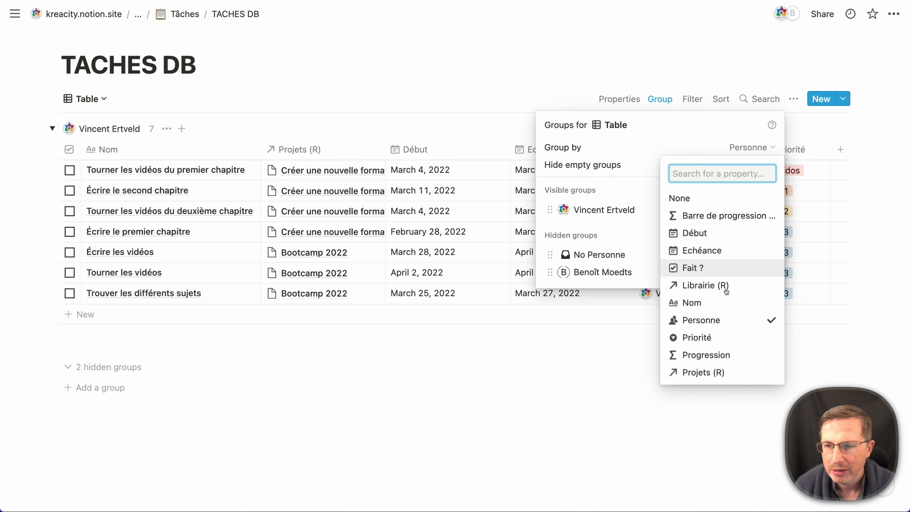
{"action": "left_click", "coordinate": [663, 159]}
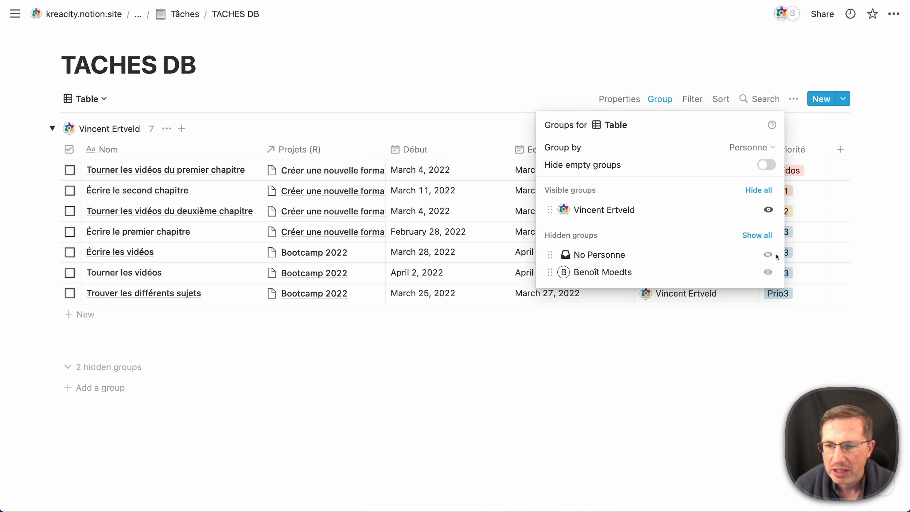
{"action": "left_click", "coordinate": [767, 254]}
{"action": "left_click", "coordinate": [767, 273]}
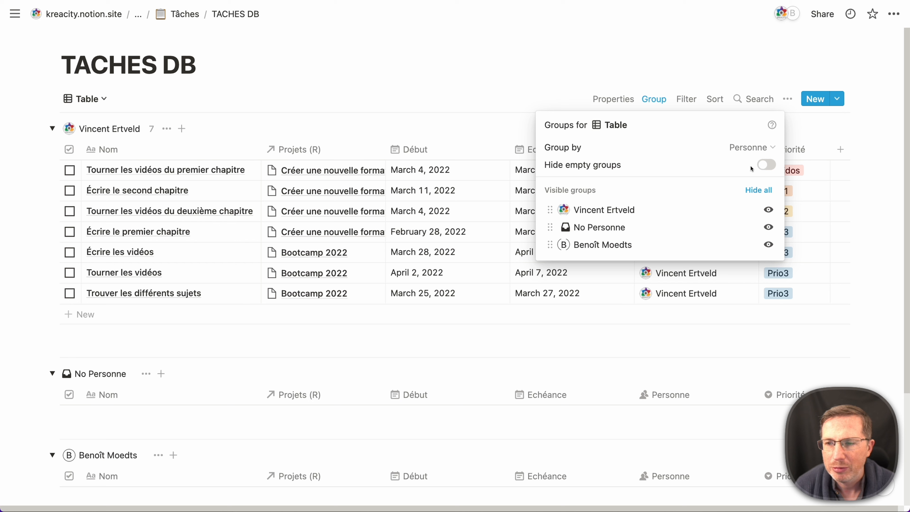
{"action": "left_click", "coordinate": [638, 68]}
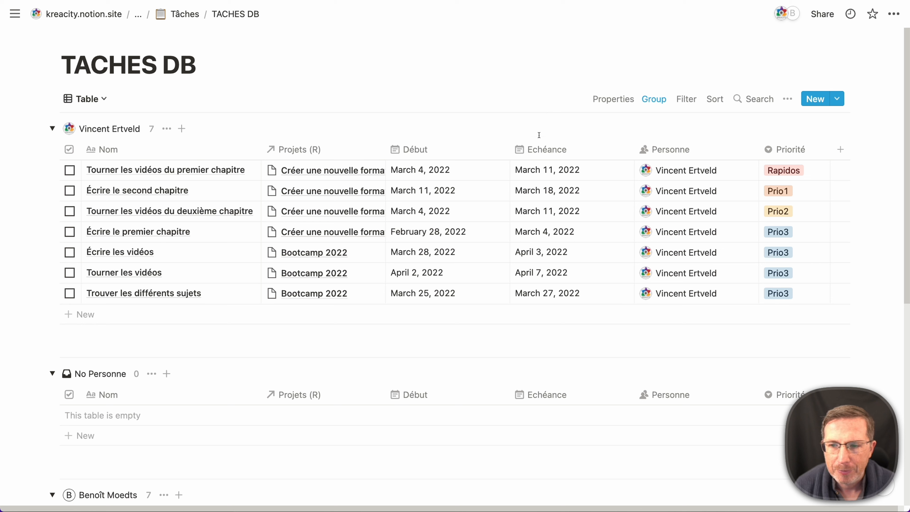
Step: Group the task table by the Nom property and check the available sort orders for its groups
{"action": "left_click", "coordinate": [653, 98]}
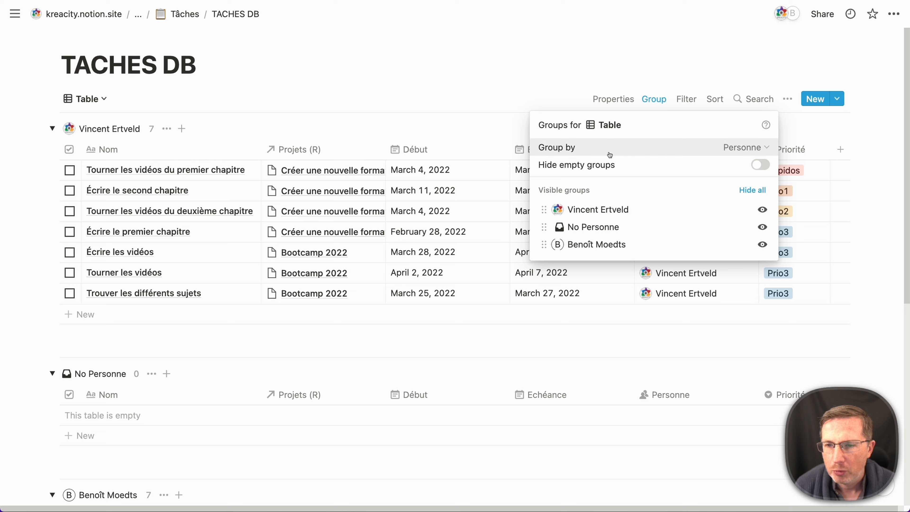
{"action": "left_click", "coordinate": [721, 153]}
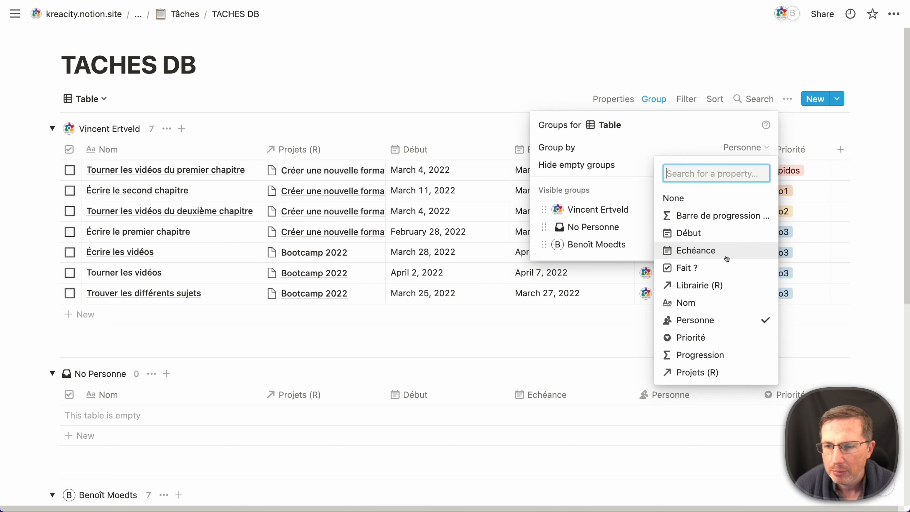
{"action": "left_click", "coordinate": [732, 306]}
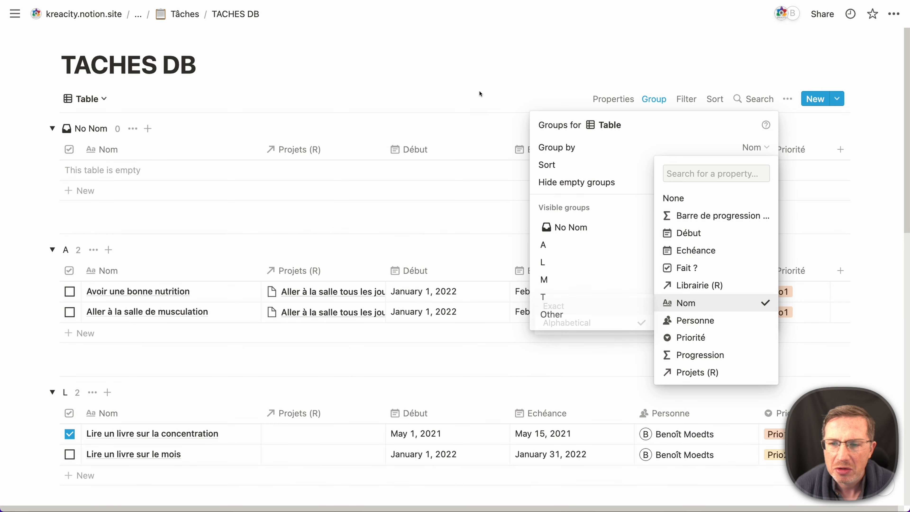
{"action": "left_click", "coordinate": [487, 102]}
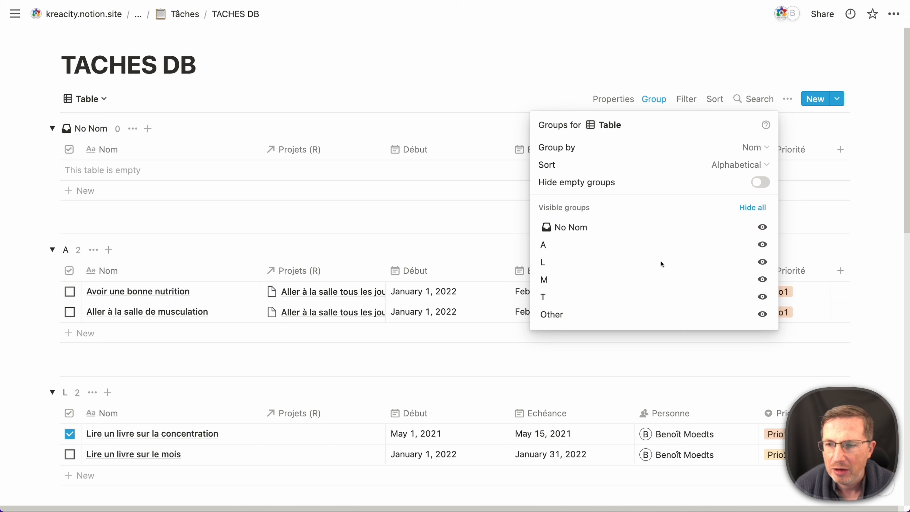
{"action": "left_click", "coordinate": [731, 166]}
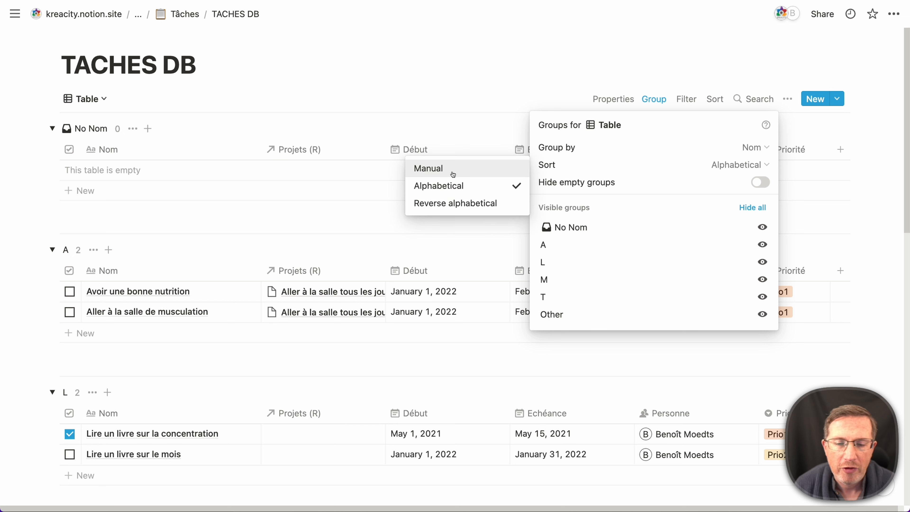
{"action": "left_click", "coordinate": [34, 214]}
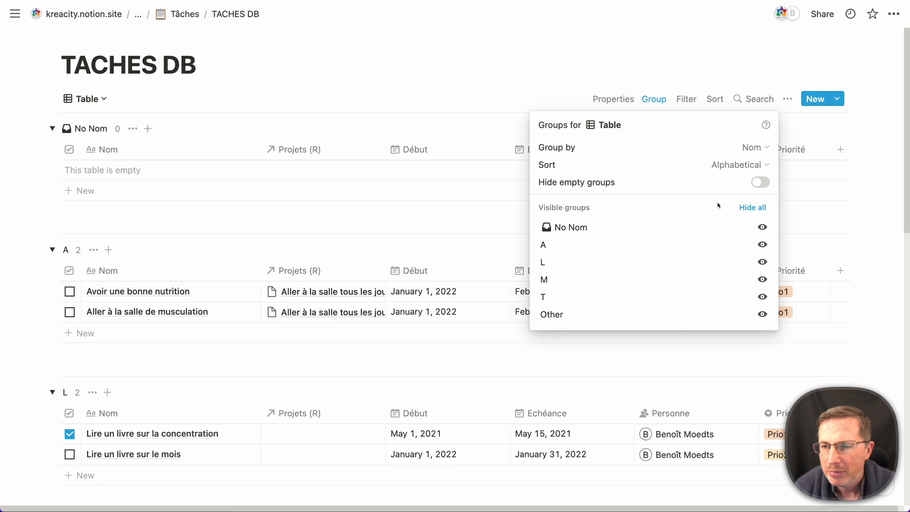
Step: Group the task table by the Début date per week and look through the weekly groups
{"action": "left_click", "coordinate": [755, 152]}
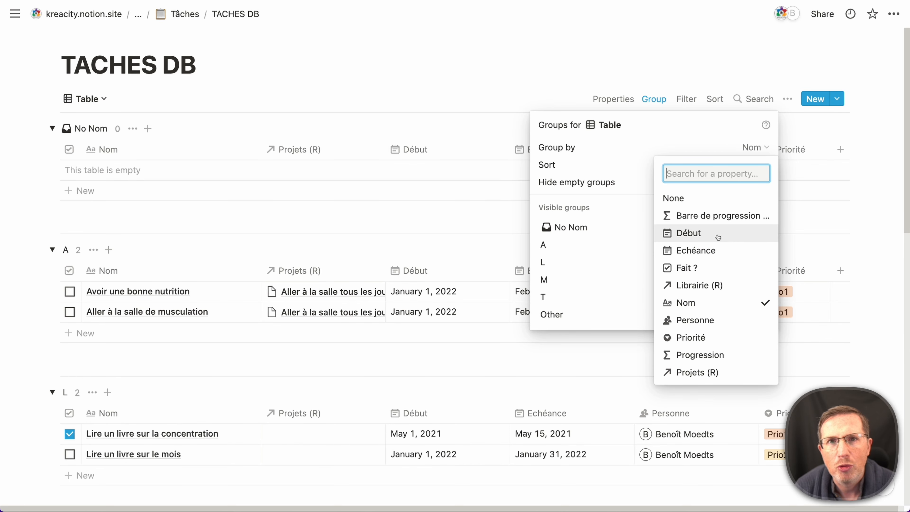
{"action": "left_click", "coordinate": [690, 236]}
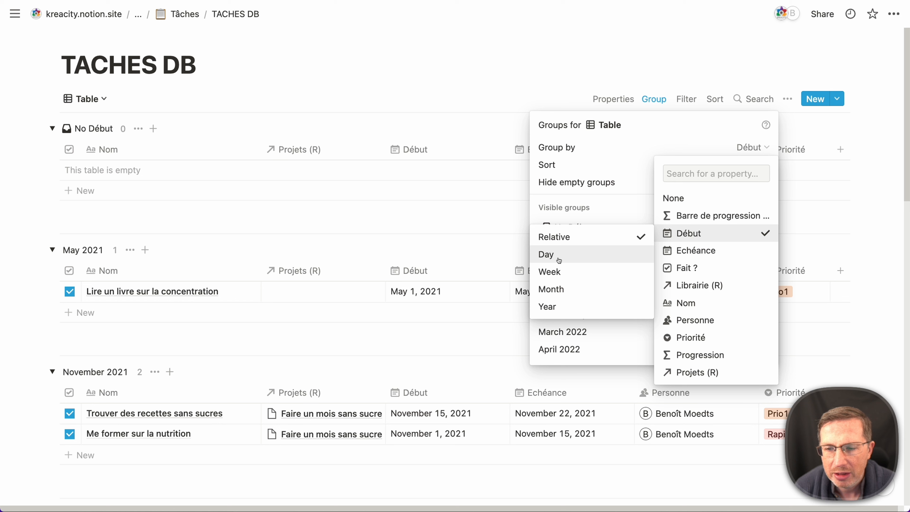
{"action": "left_click", "coordinate": [557, 276]}
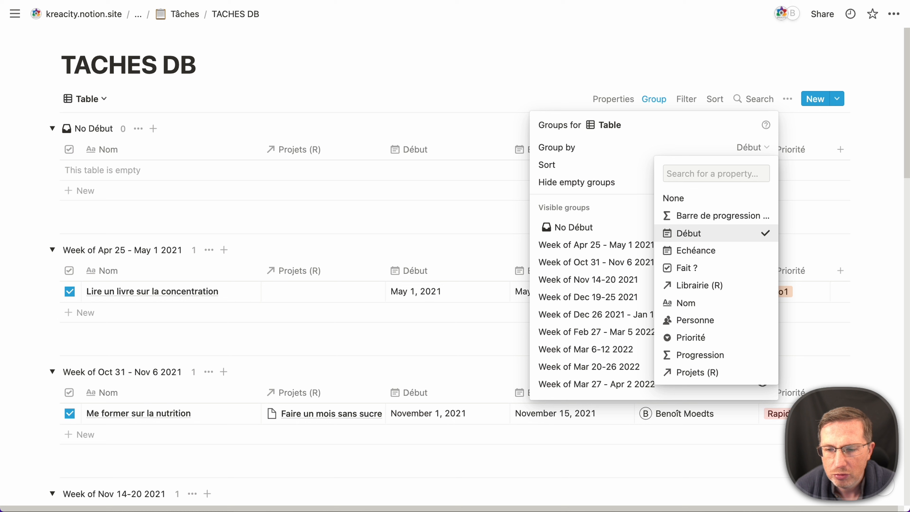
{"action": "left_click", "coordinate": [49, 326]}
{"action": "scroll", "coordinate": [57, 326], "scroll_direction": "down", "scroll_amount": 10}
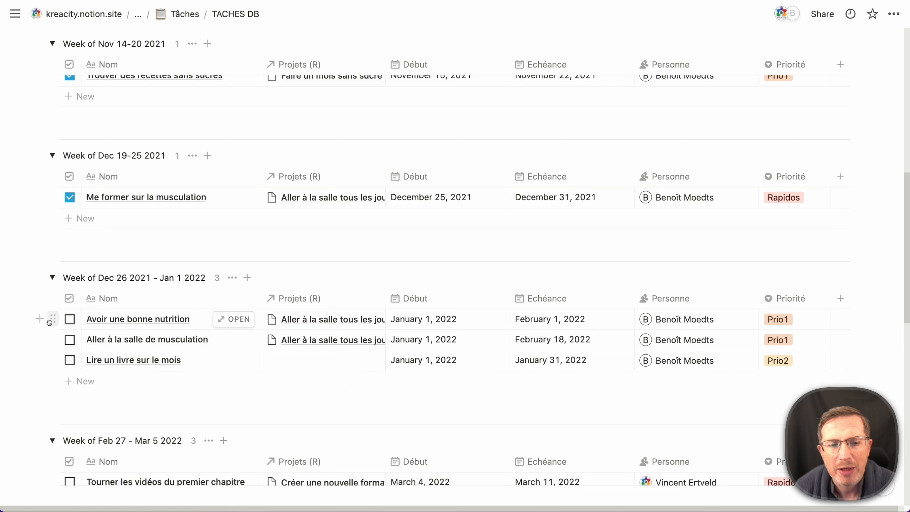
{"action": "scroll", "coordinate": [171, 387], "scroll_direction": "down", "scroll_amount": 2}
{"action": "scroll", "coordinate": [171, 387], "scroll_direction": "down", "scroll_amount": 10}
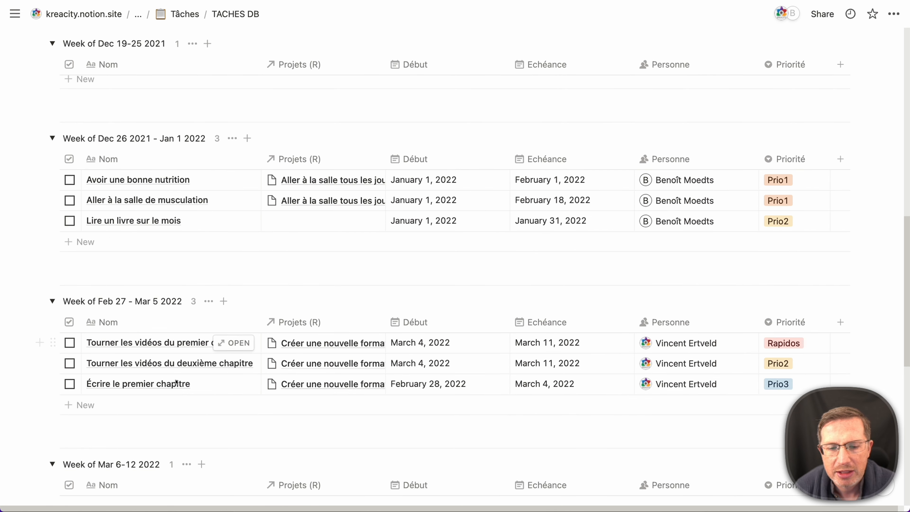
{"action": "scroll", "coordinate": [161, 389], "scroll_direction": "up", "scroll_amount": 20}
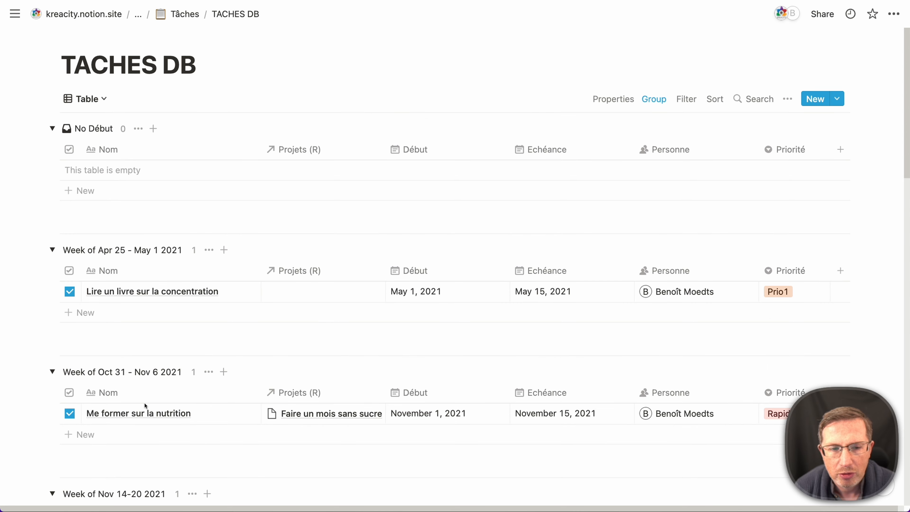
Step: Change the Début date grouping of the table to Month and look over the monthly groups
{"action": "left_click", "coordinate": [662, 99]}
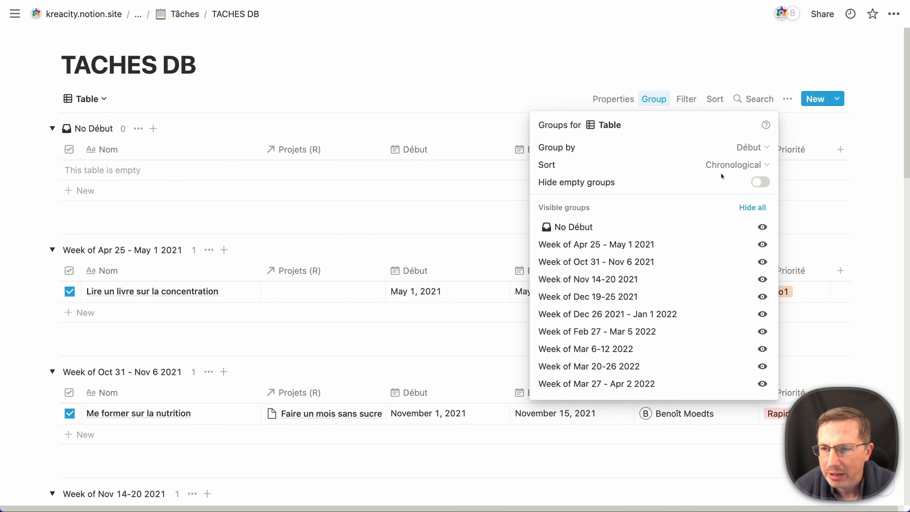
{"action": "left_click", "coordinate": [750, 147]}
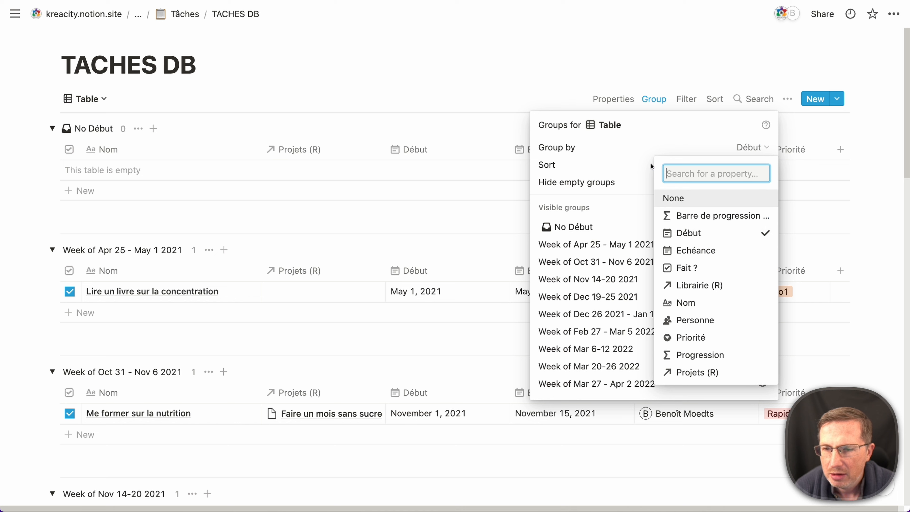
{"action": "mouse_move", "coordinate": [673, 235]}
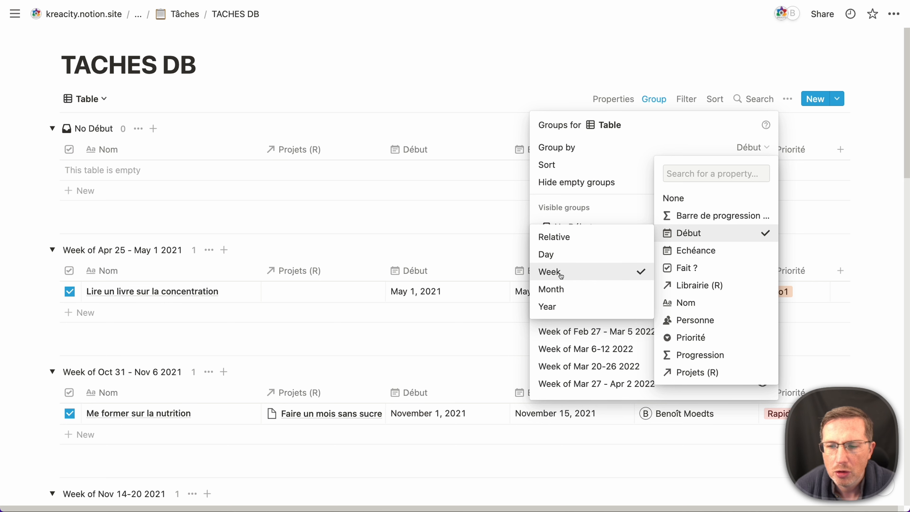
{"action": "left_click", "coordinate": [561, 291]}
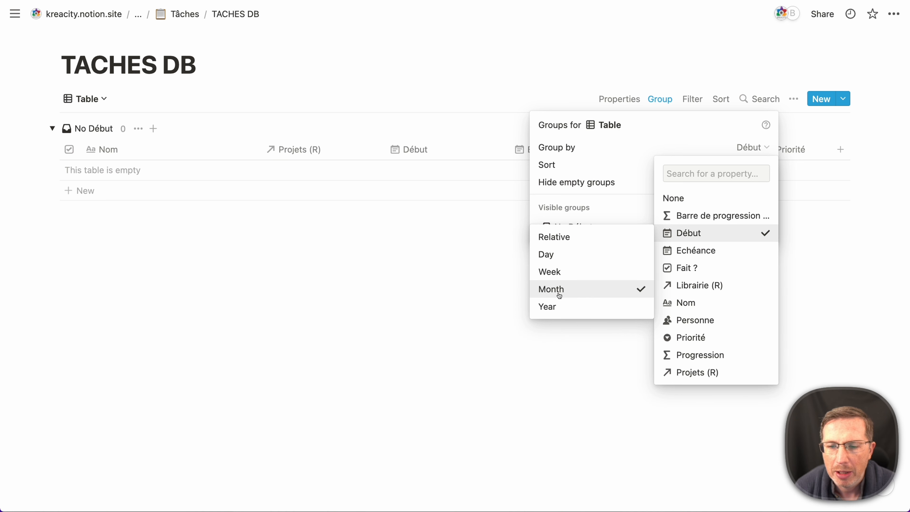
{"action": "left_click", "coordinate": [37, 199]}
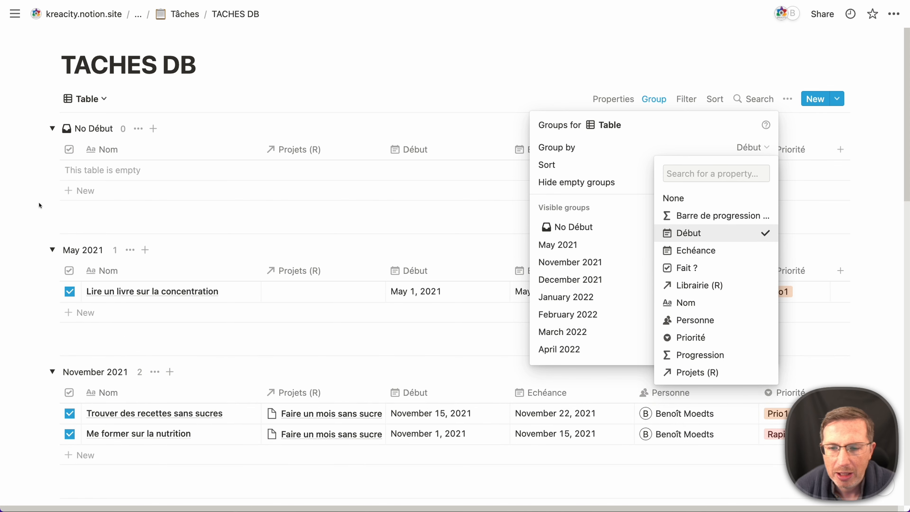
{"action": "left_click", "coordinate": [39, 204]}
{"action": "left_click", "coordinate": [40, 257]}
{"action": "scroll", "coordinate": [113, 308], "scroll_direction": "down", "scroll_amount": 8}
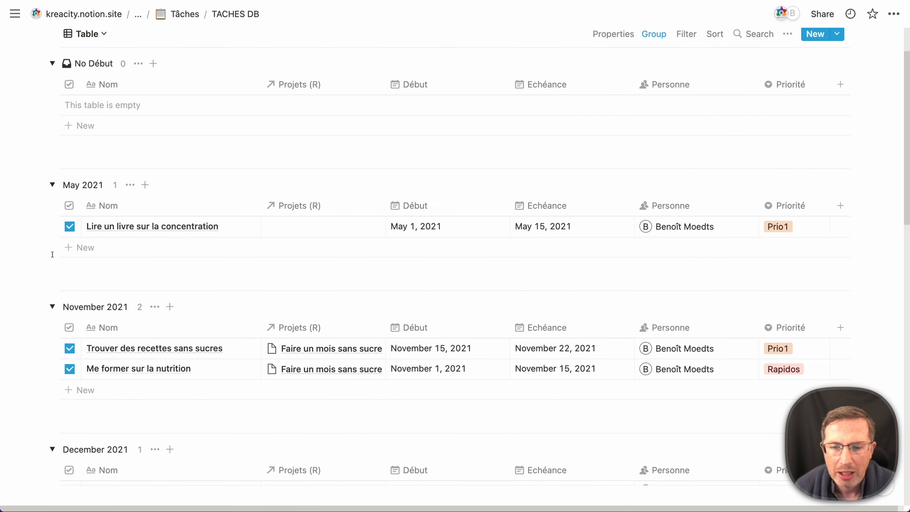
{"action": "scroll", "coordinate": [177, 301], "scroll_direction": "up", "scroll_amount": 6}
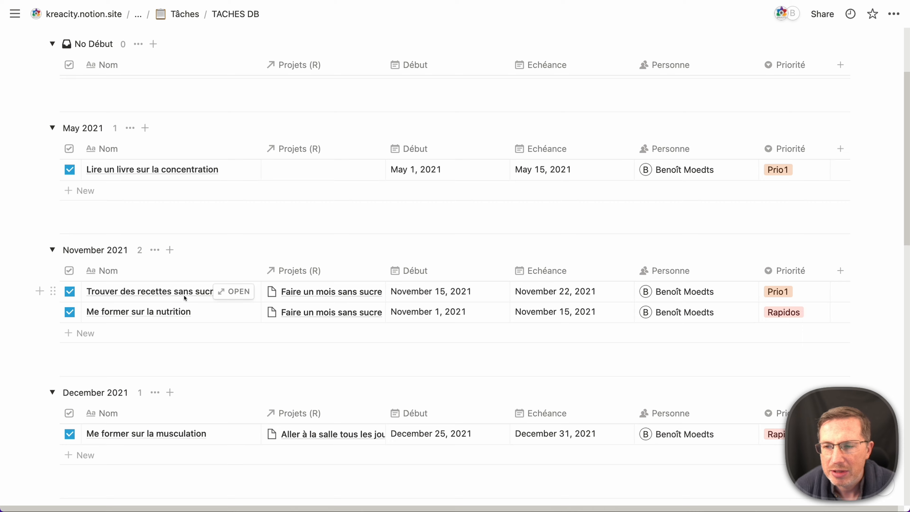
Step: Switch to the Ligne de temps view and group its tasks by Début per week
{"action": "left_click", "coordinate": [88, 99]}
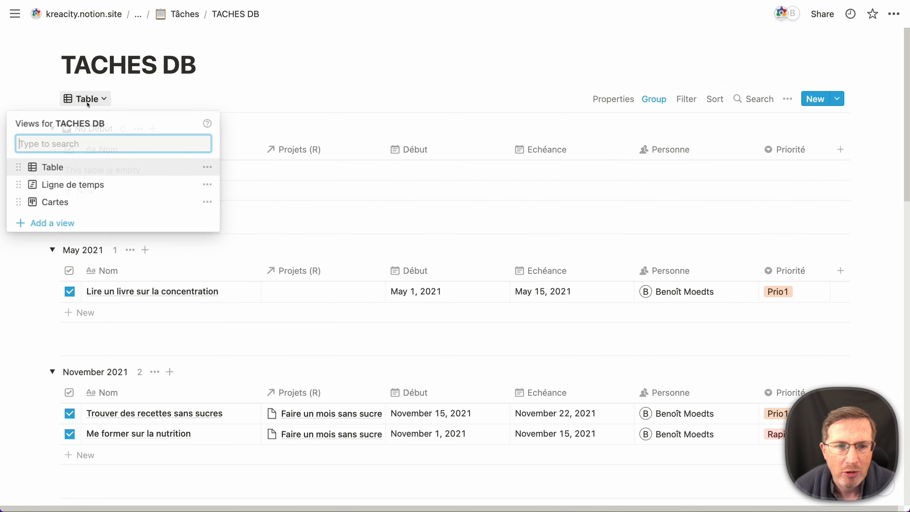
{"action": "left_click", "coordinate": [81, 186]}
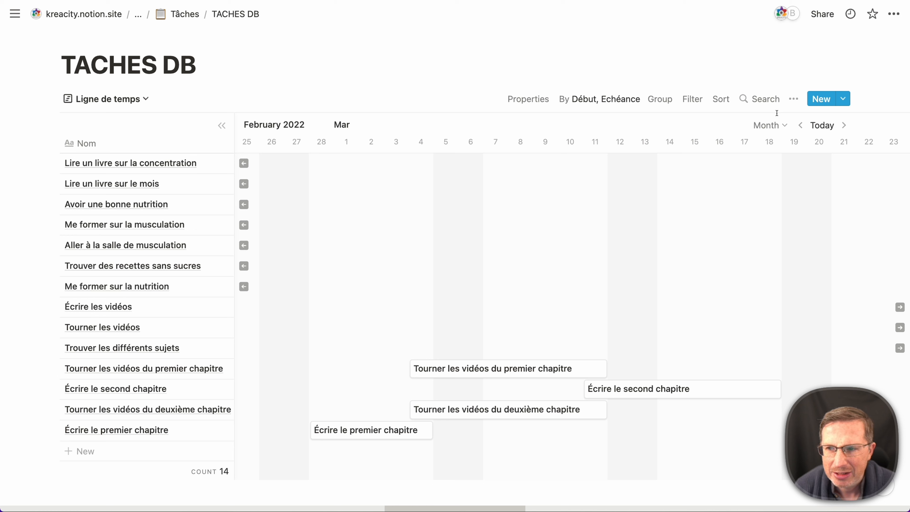
{"action": "left_click", "coordinate": [651, 100]}
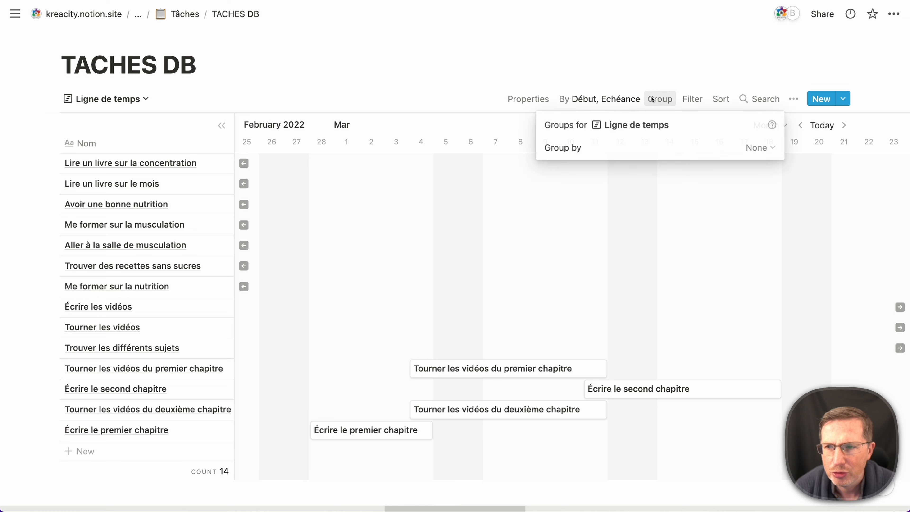
{"action": "left_click", "coordinate": [754, 147]}
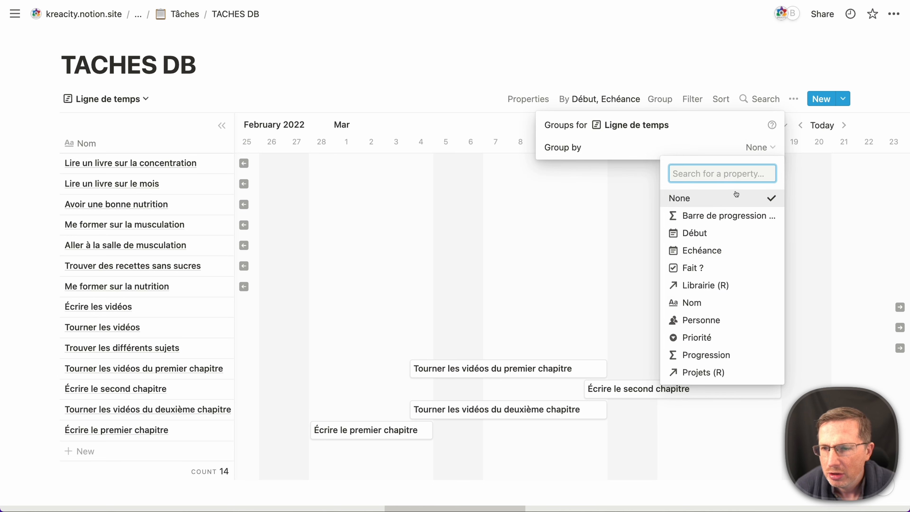
{"action": "left_click", "coordinate": [737, 240]}
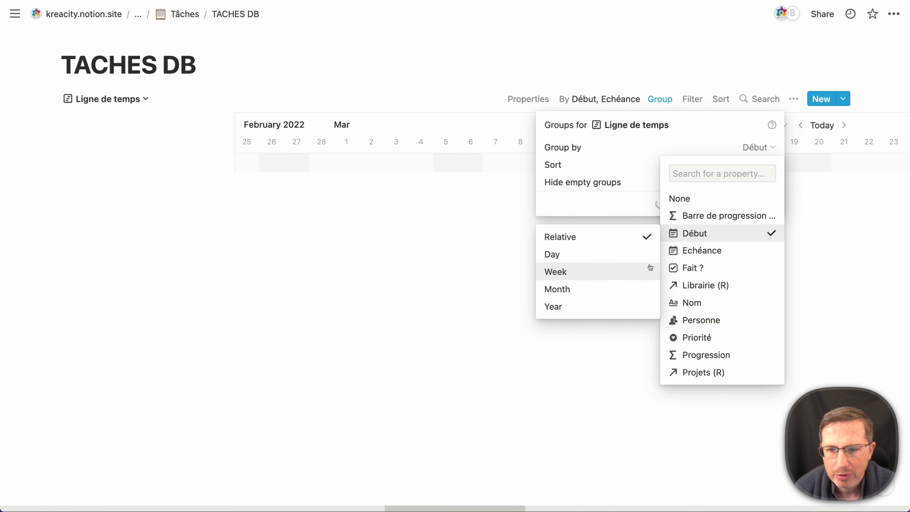
{"action": "left_click", "coordinate": [620, 261]}
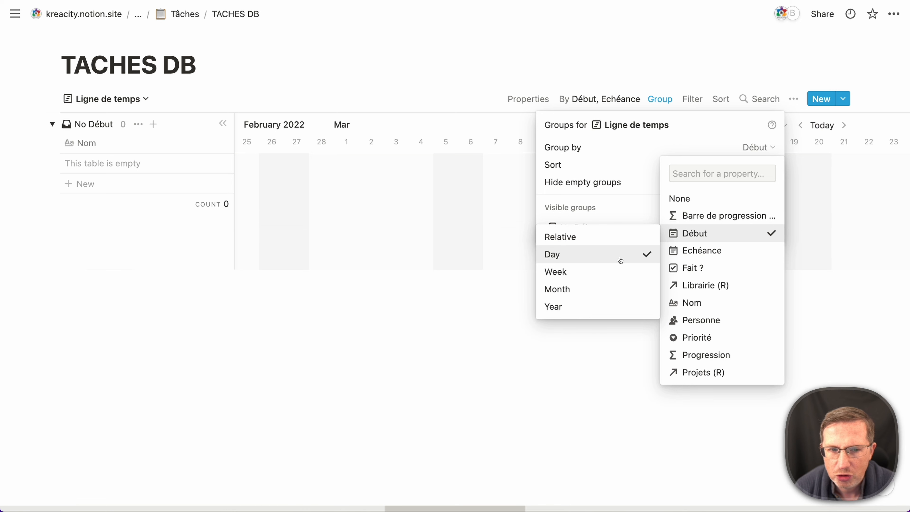
{"action": "left_click", "coordinate": [619, 271]}
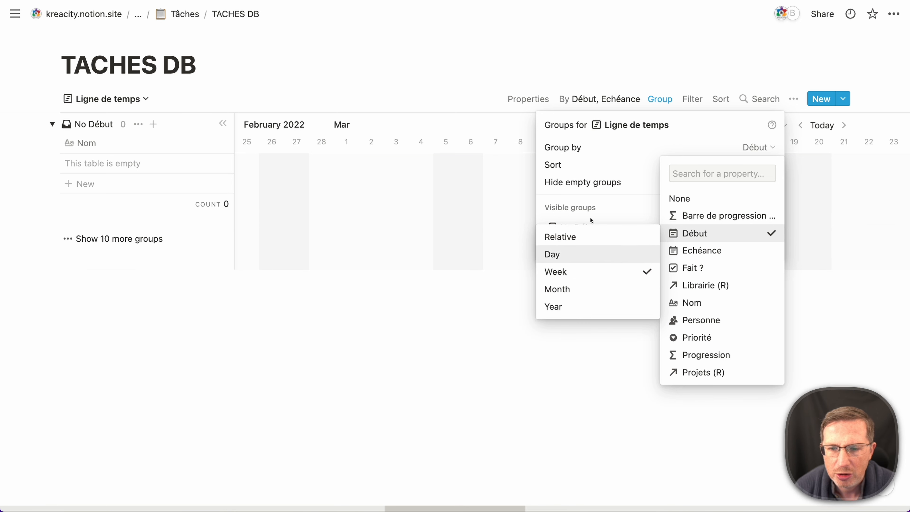
{"action": "left_click", "coordinate": [509, 80]}
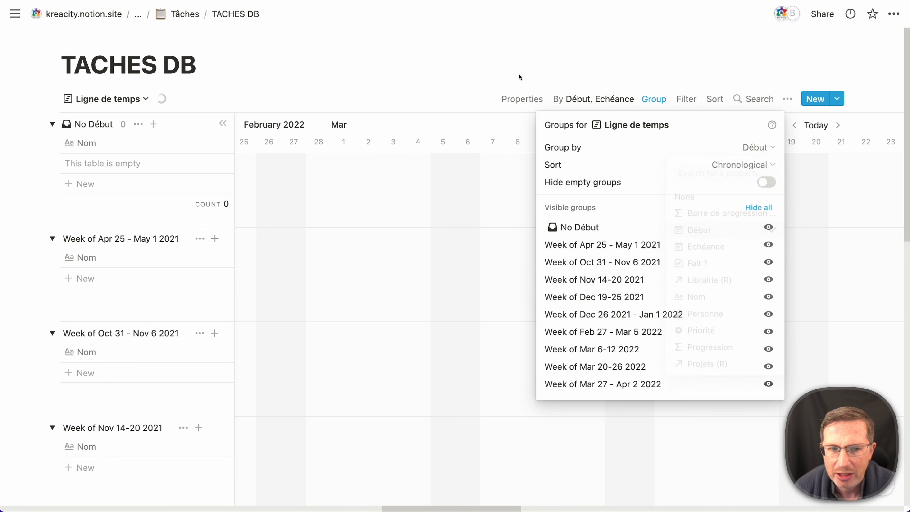
Step: Look through the timeline's weekly groups and set the timeline scale to Week
{"action": "scroll", "coordinate": [327, 280], "scroll_direction": "down", "scroll_amount": 5}
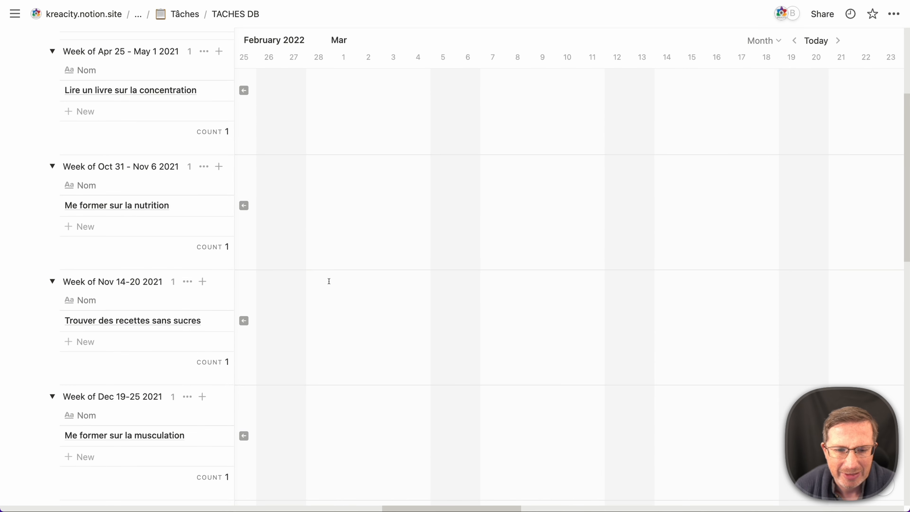
{"action": "scroll", "coordinate": [329, 280], "scroll_direction": "down", "scroll_amount": 5}
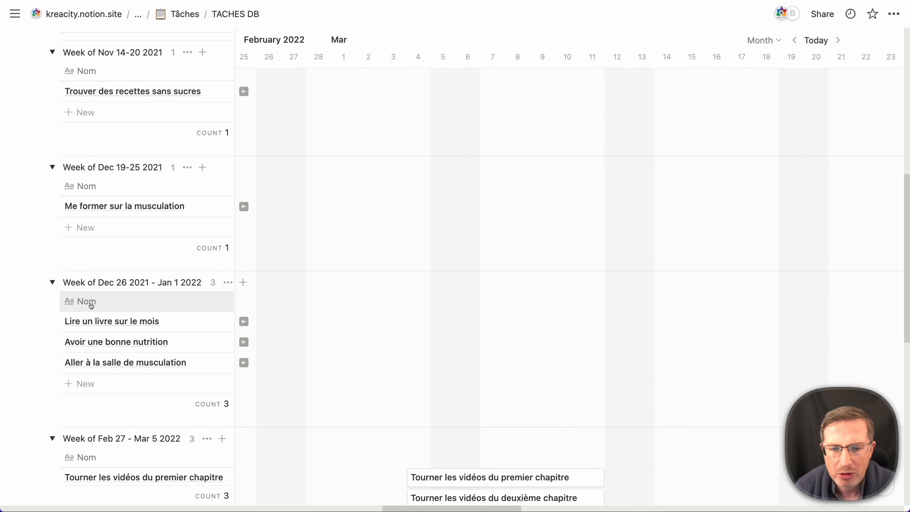
{"action": "scroll", "coordinate": [109, 321], "scroll_direction": "down", "scroll_amount": 3}
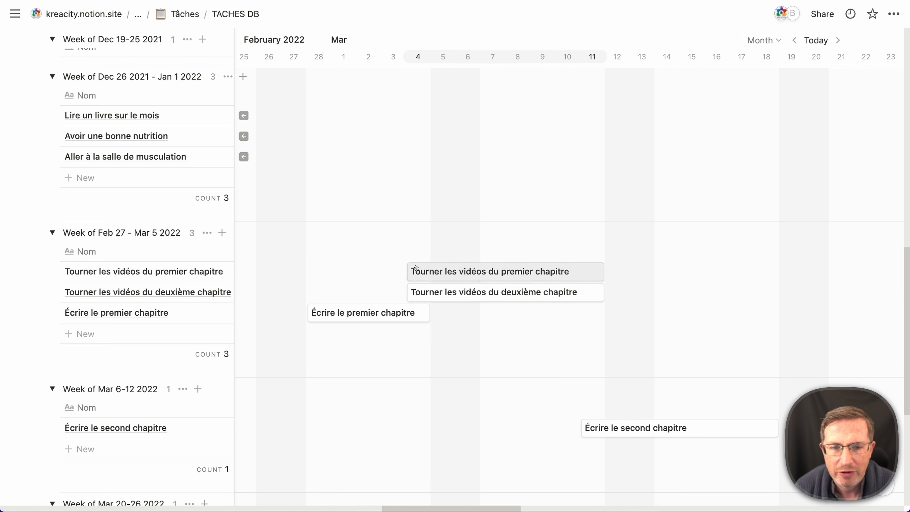
{"action": "scroll", "coordinate": [655, 229], "scroll_direction": "up", "scroll_amount": 5}
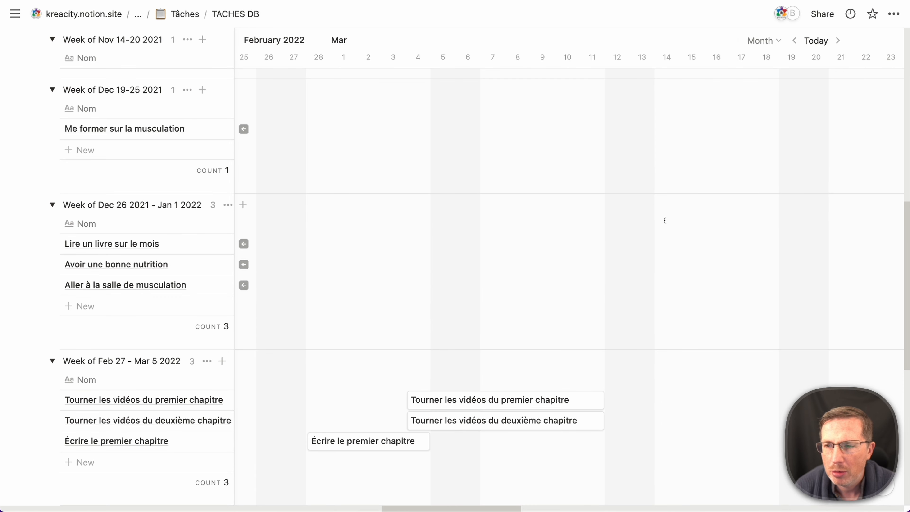
{"action": "left_click", "coordinate": [763, 40]}
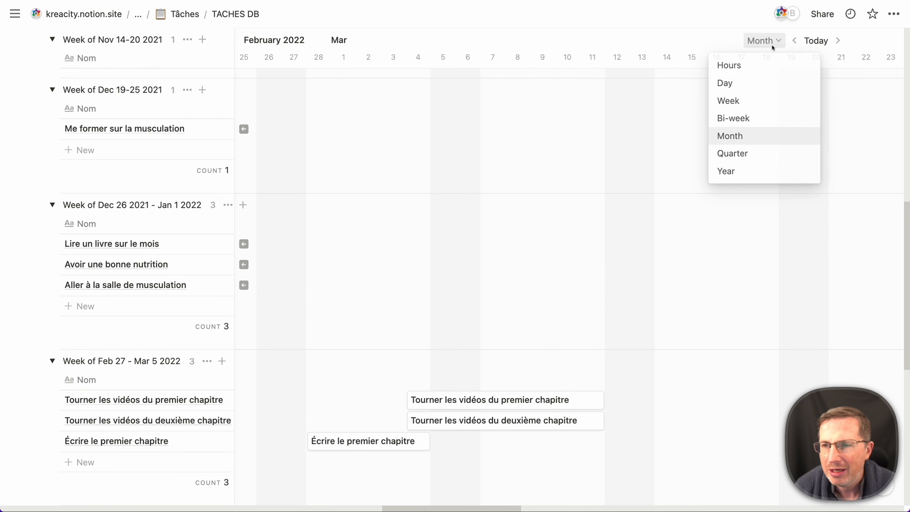
{"action": "left_click", "coordinate": [750, 105]}
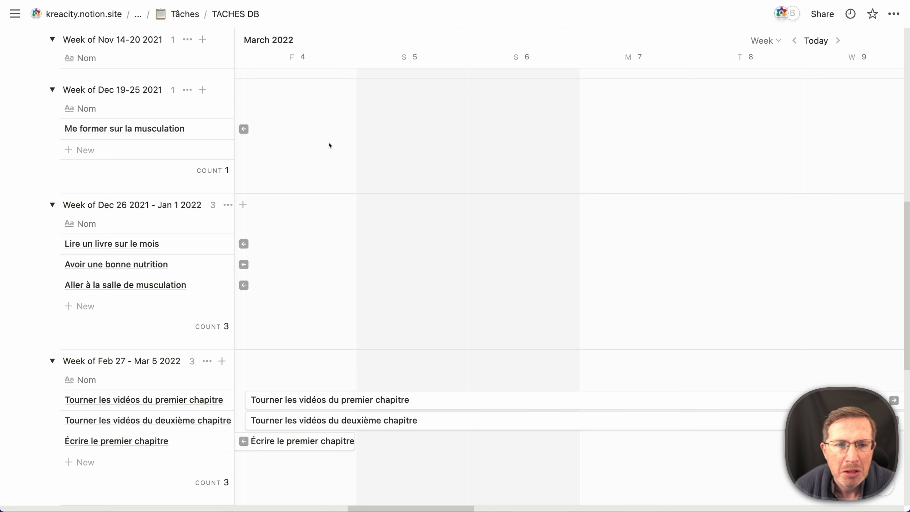
Step: Return to the Table view and look over its monthly task groups
{"action": "scroll", "coordinate": [329, 145], "scroll_direction": "up", "scroll_amount": 10}
{"action": "left_click", "coordinate": [137, 102]}
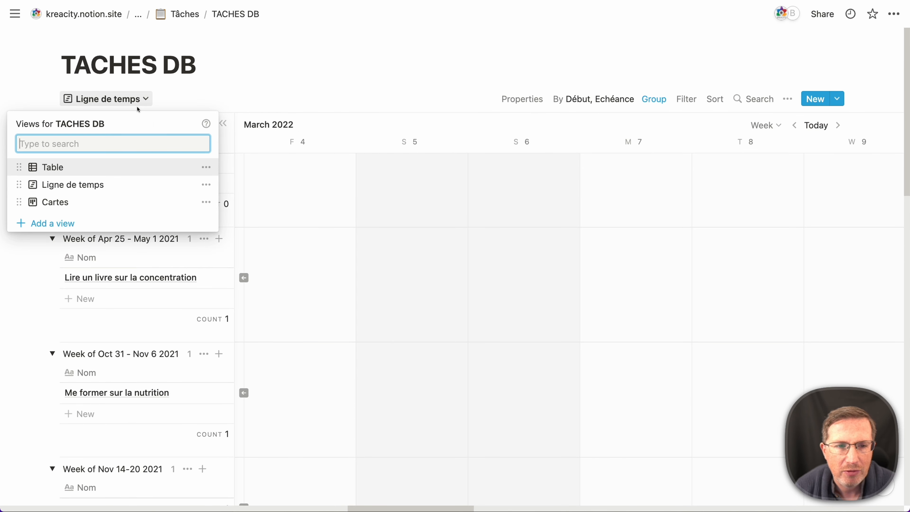
{"action": "left_click", "coordinate": [71, 167]}
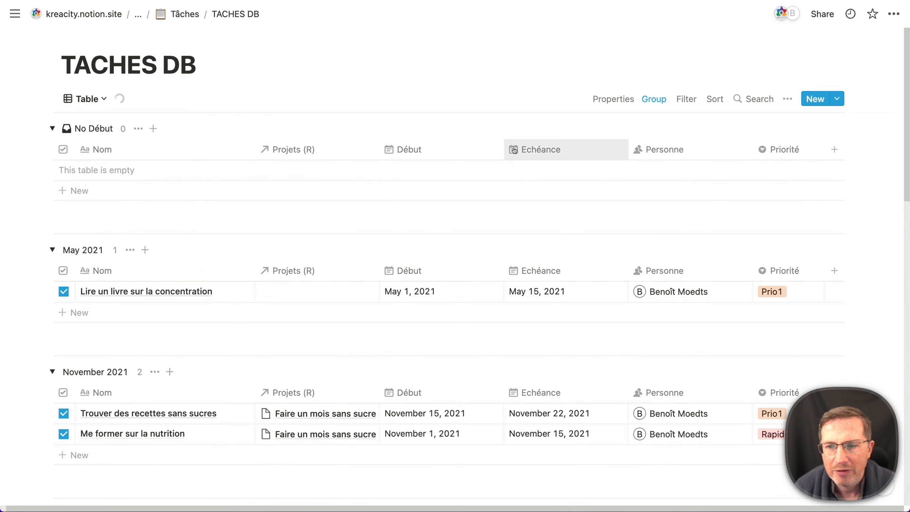
{"action": "scroll", "coordinate": [591, 200], "scroll_direction": "down", "scroll_amount": 4}
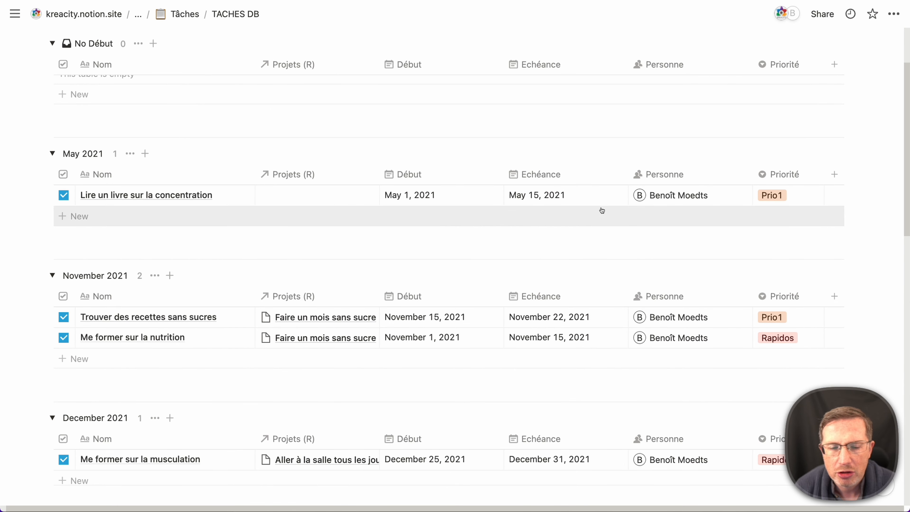
{"action": "scroll", "coordinate": [596, 214], "scroll_direction": "up", "scroll_amount": 4}
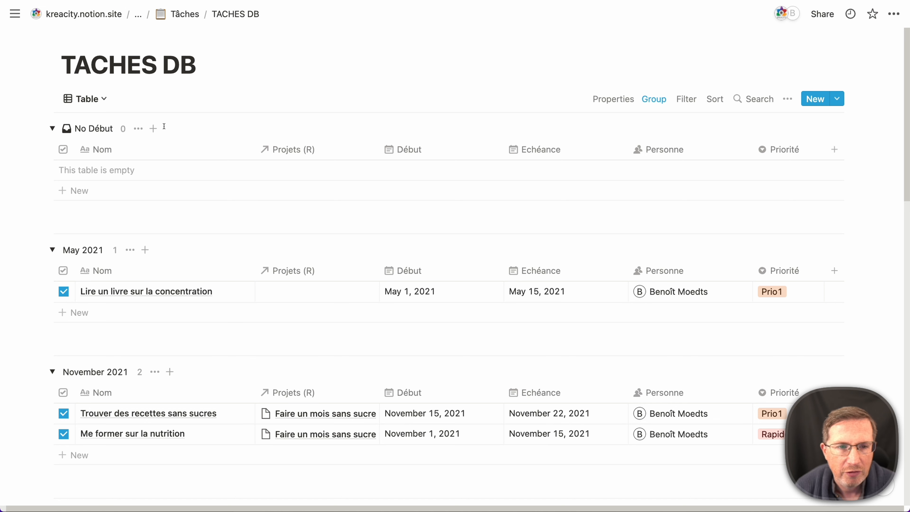
Step: Add a new List view to the TACHES DB database
{"action": "left_click", "coordinate": [97, 99]}
{"action": "left_click", "coordinate": [89, 221]}
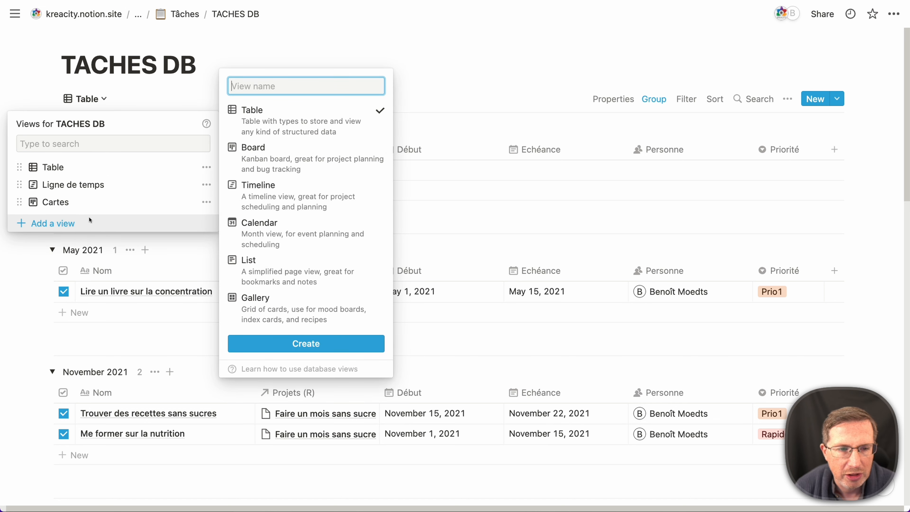
{"action": "left_click", "coordinate": [286, 267]}
{"action": "left_click", "coordinate": [297, 343]}
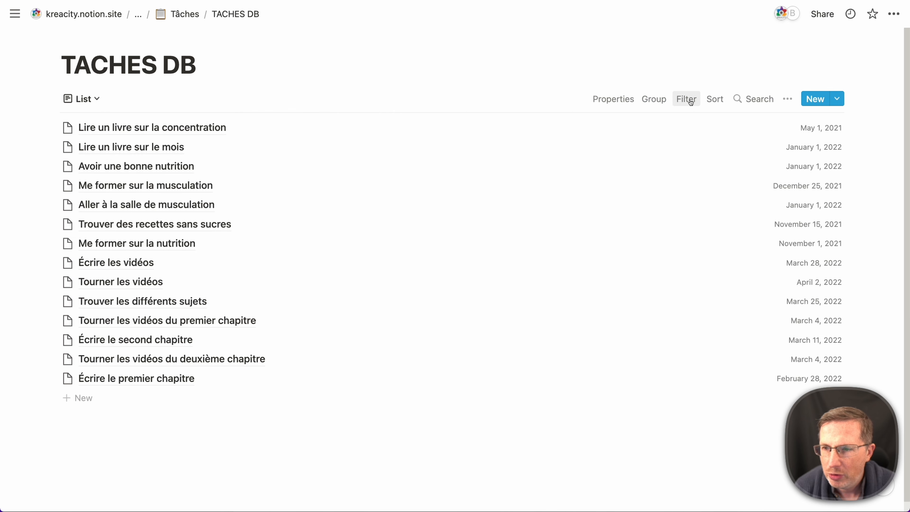
Step: Group the list view's tasks by Début per week
{"action": "left_click", "coordinate": [645, 101]}
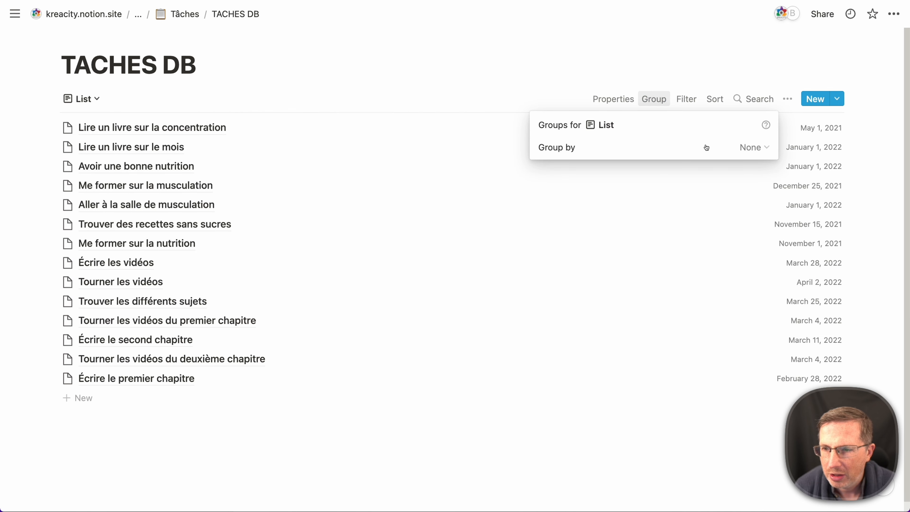
{"action": "left_click", "coordinate": [738, 147]}
{"action": "left_click", "coordinate": [714, 235]}
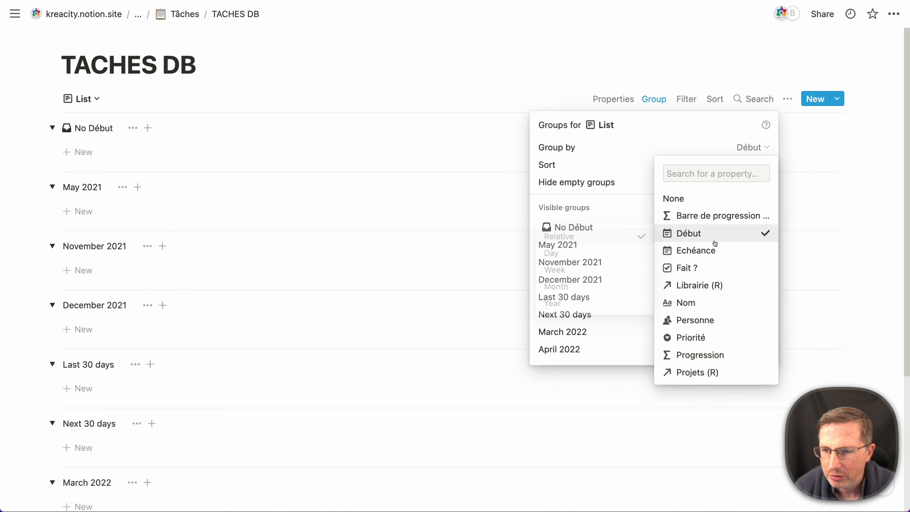
{"action": "mouse_move", "coordinate": [708, 242]}
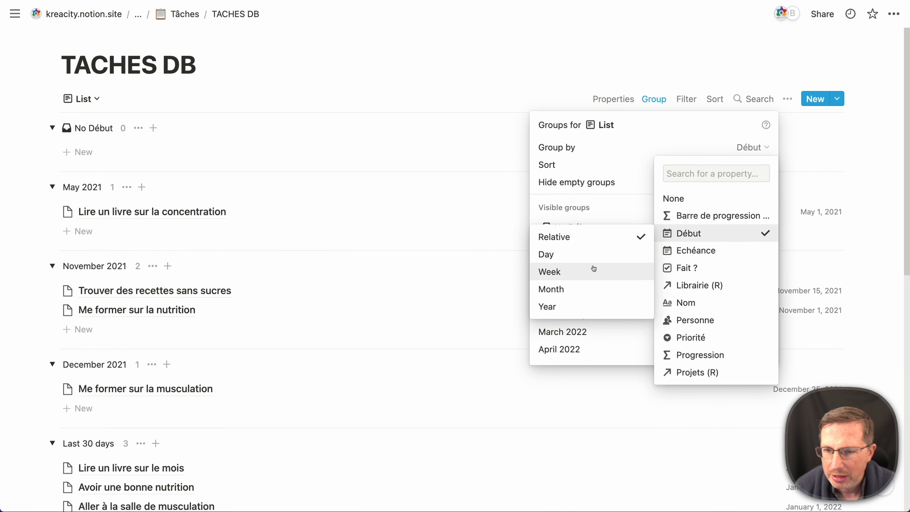
{"action": "left_click", "coordinate": [597, 272]}
{"action": "left_click", "coordinate": [839, 68]}
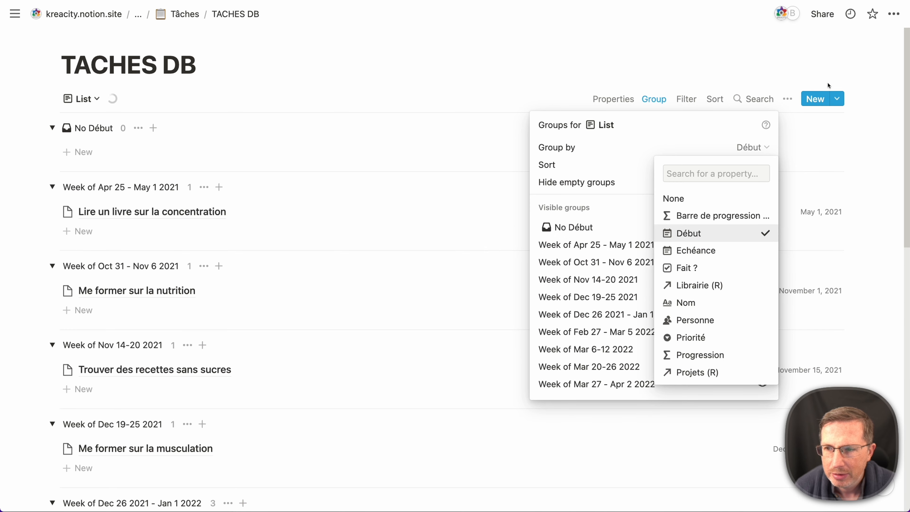
{"action": "left_click", "coordinate": [810, 64]}
{"action": "left_click", "coordinate": [808, 69]}
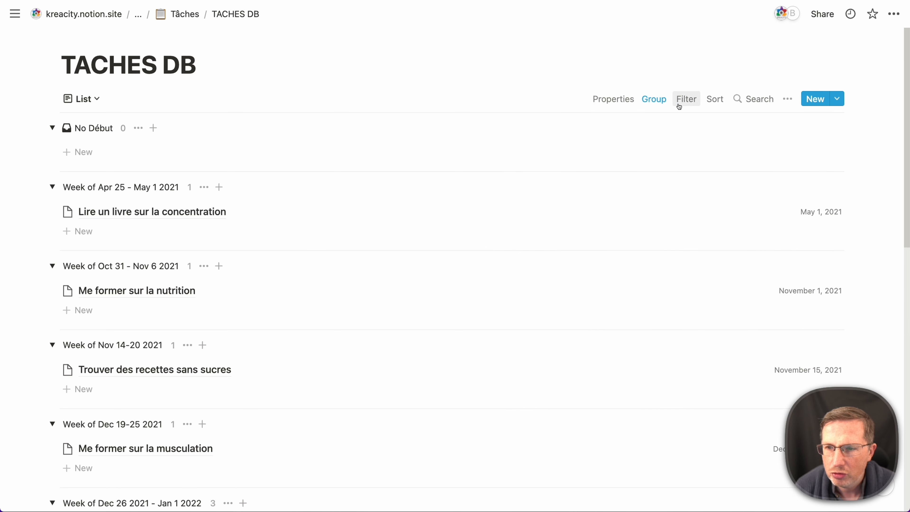
Step: Show the Fait ? property in the list and look through the weekly task groups
{"action": "left_click", "coordinate": [619, 98]}
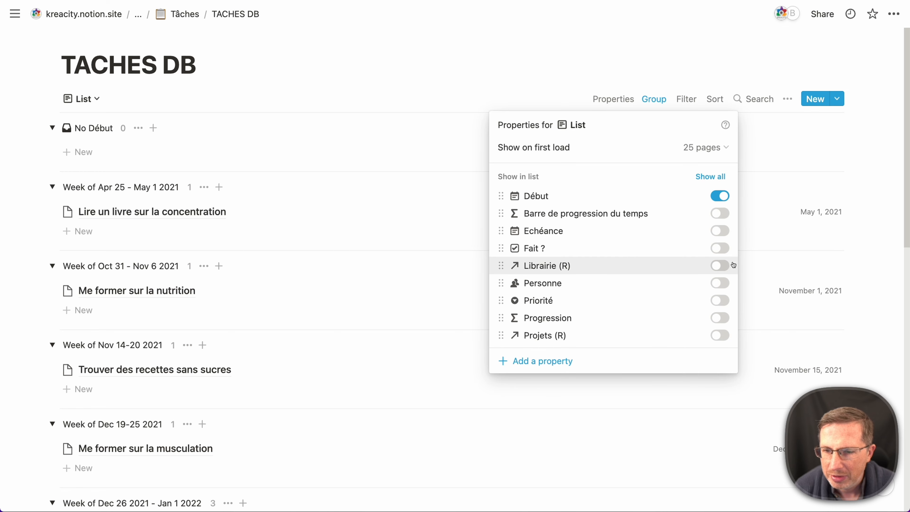
{"action": "left_click", "coordinate": [720, 248]}
{"action": "left_click", "coordinate": [879, 205]}
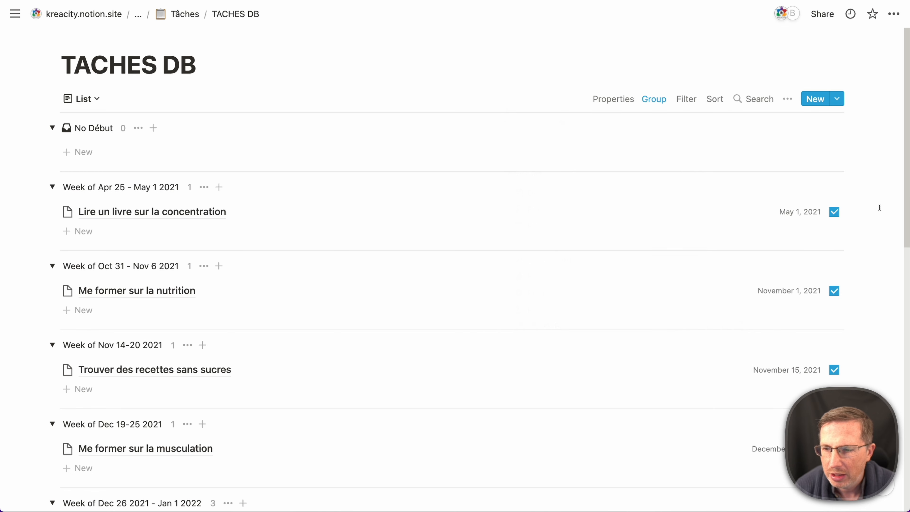
{"action": "scroll", "coordinate": [834, 109], "scroll_direction": "down", "scroll_amount": 10}
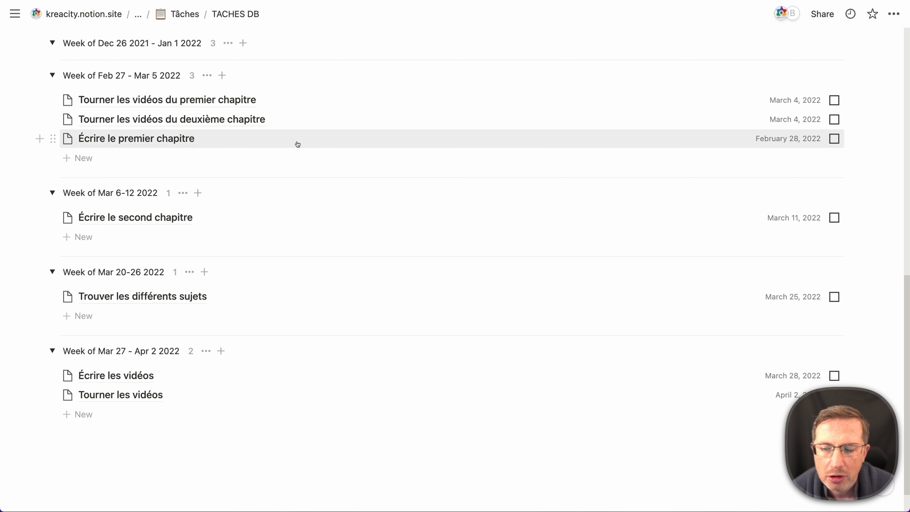
{"action": "scroll", "coordinate": [187, 176], "scroll_direction": "up", "scroll_amount": 3}
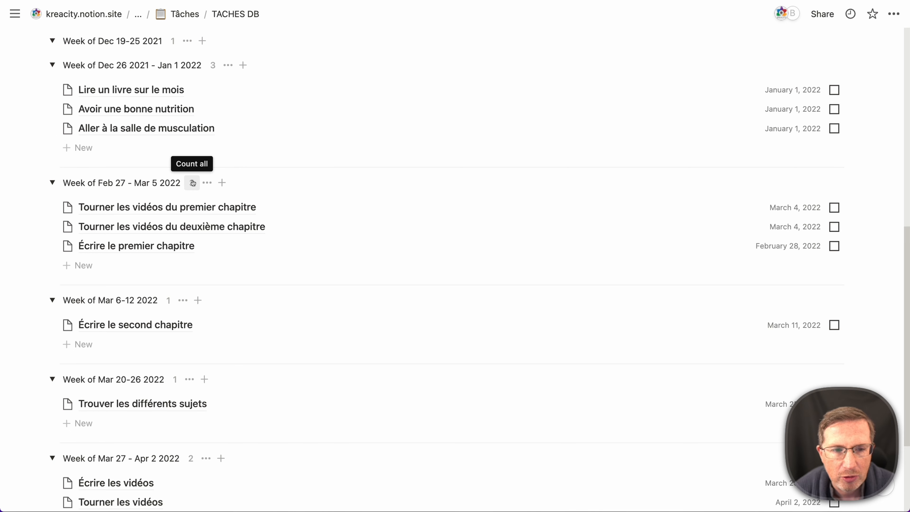
{"action": "scroll", "coordinate": [377, 243], "scroll_direction": "up", "scroll_amount": 10}
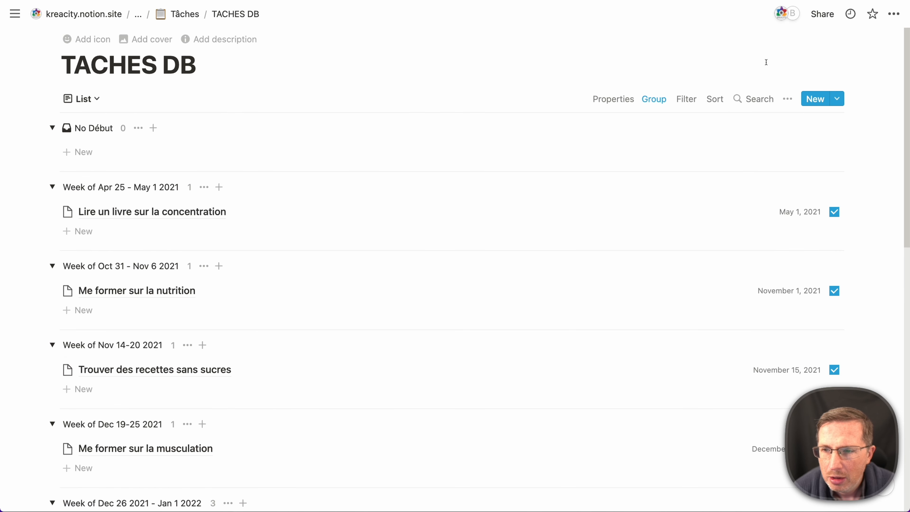
Step: Group the list view's tasks by the Fait ? checkbox
{"action": "left_click", "coordinate": [654, 99]}
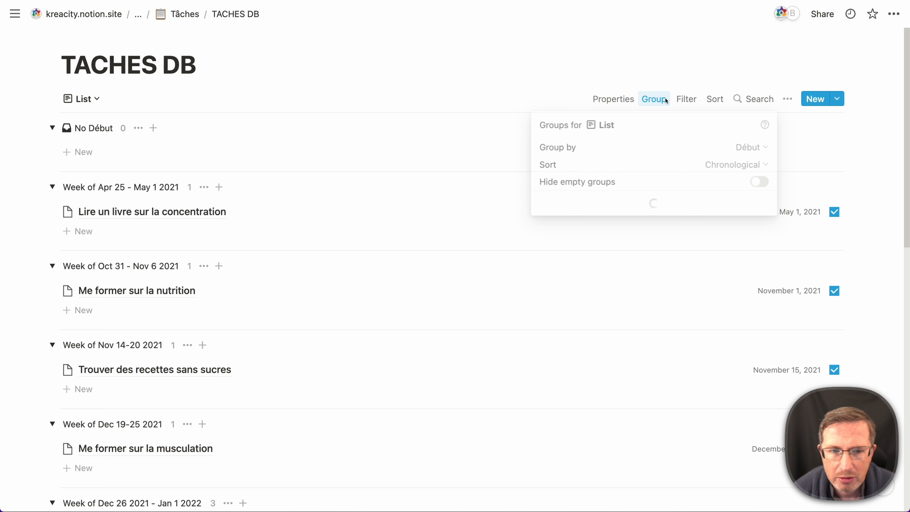
{"action": "left_click", "coordinate": [752, 147]}
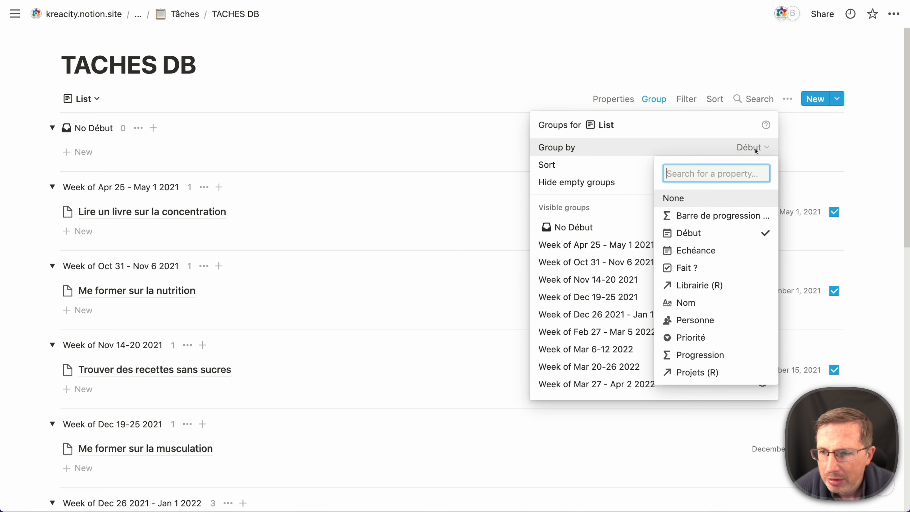
{"action": "left_click", "coordinate": [737, 272]}
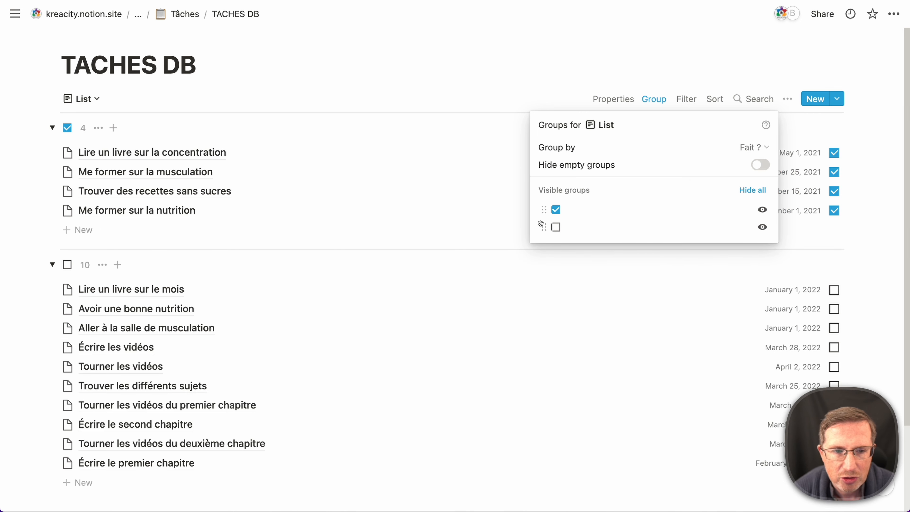
{"action": "left_click", "coordinate": [408, 85]}
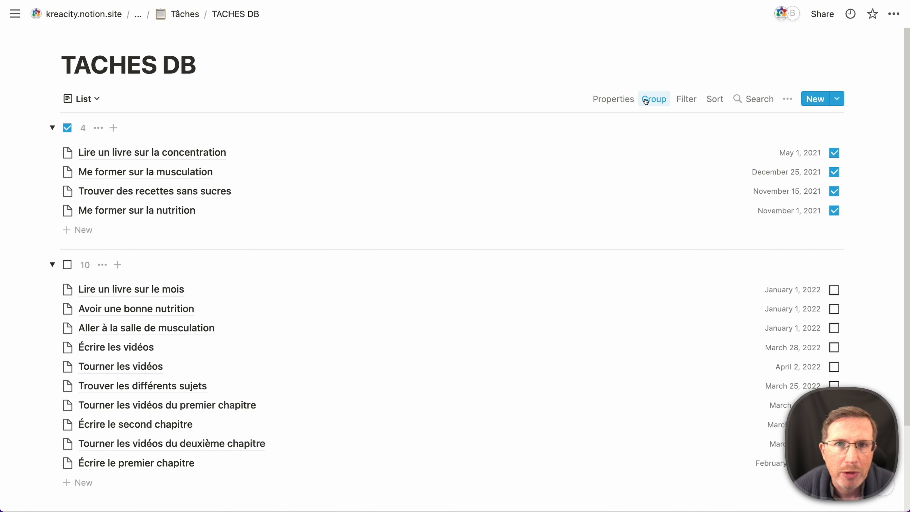
{"action": "left_click", "coordinate": [692, 102]}
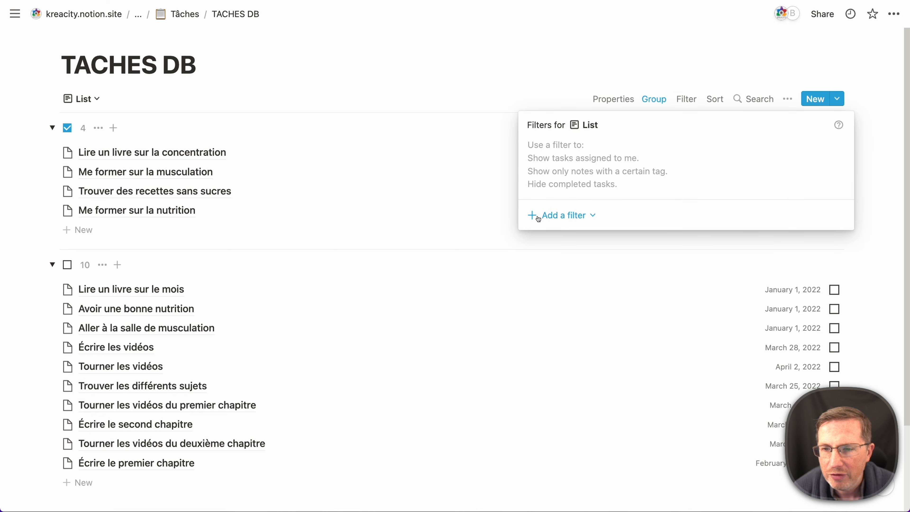
{"action": "left_click", "coordinate": [555, 216]}
{"action": "left_click", "coordinate": [584, 247]}
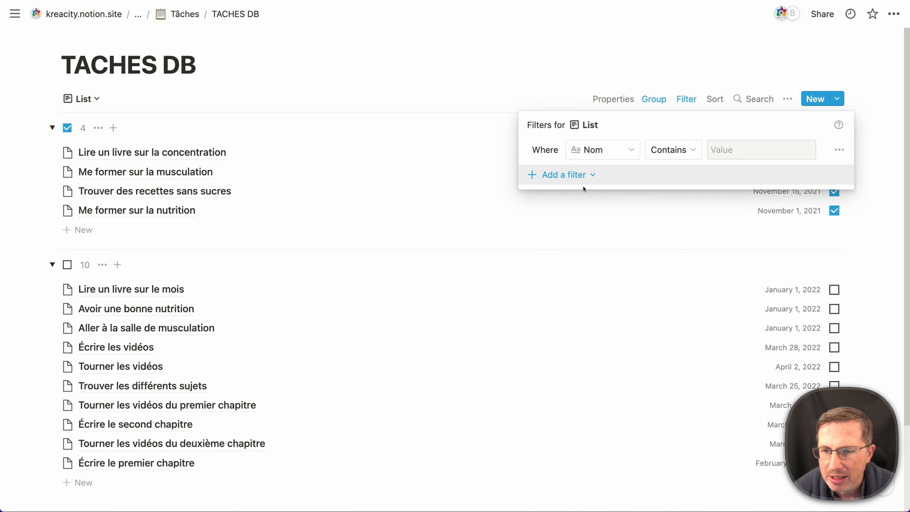
{"action": "left_click", "coordinate": [597, 151]}
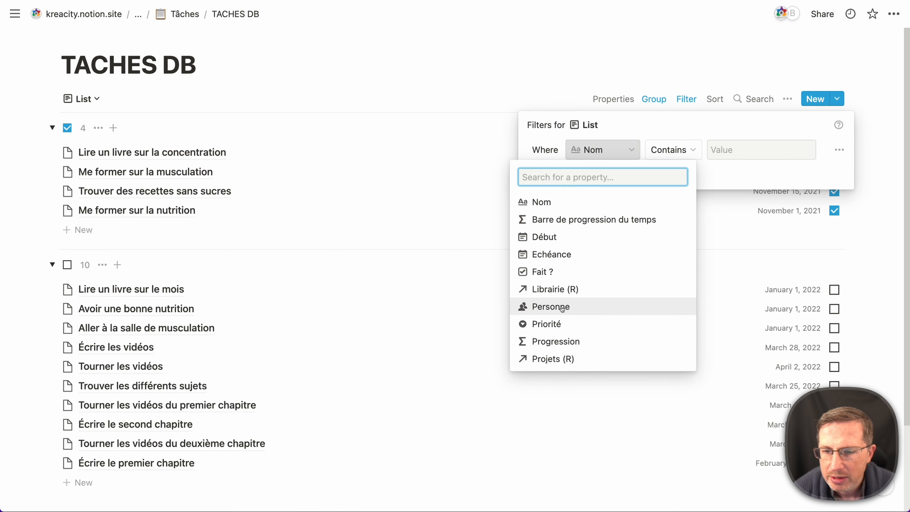
{"action": "left_click", "coordinate": [634, 74]}
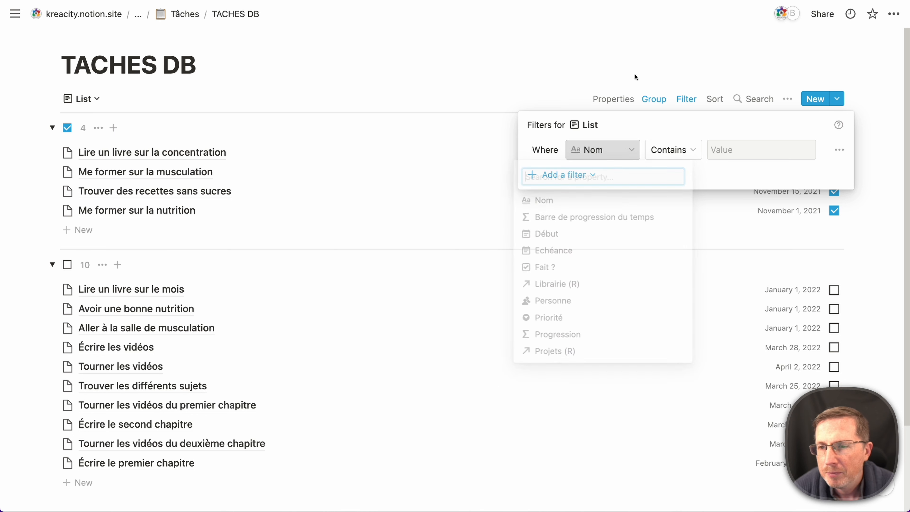
{"action": "left_click", "coordinate": [634, 75]}
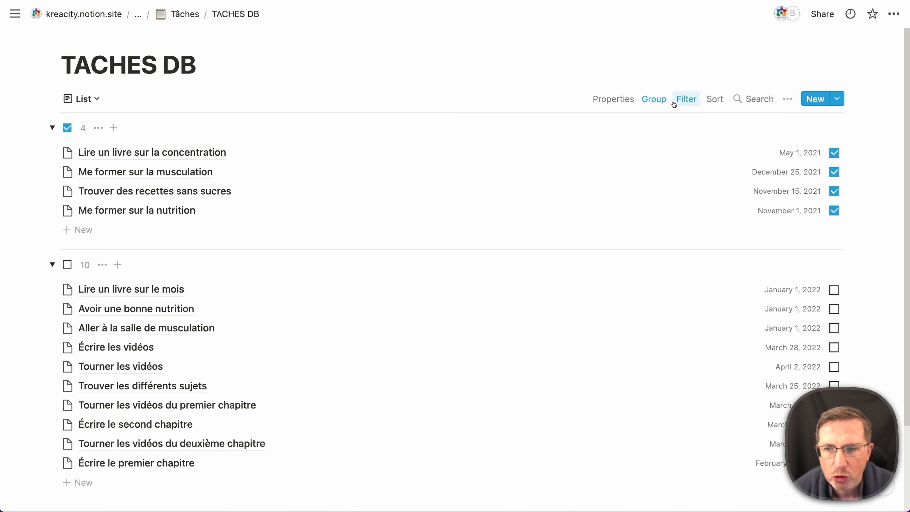
{"action": "left_click", "coordinate": [695, 102]}
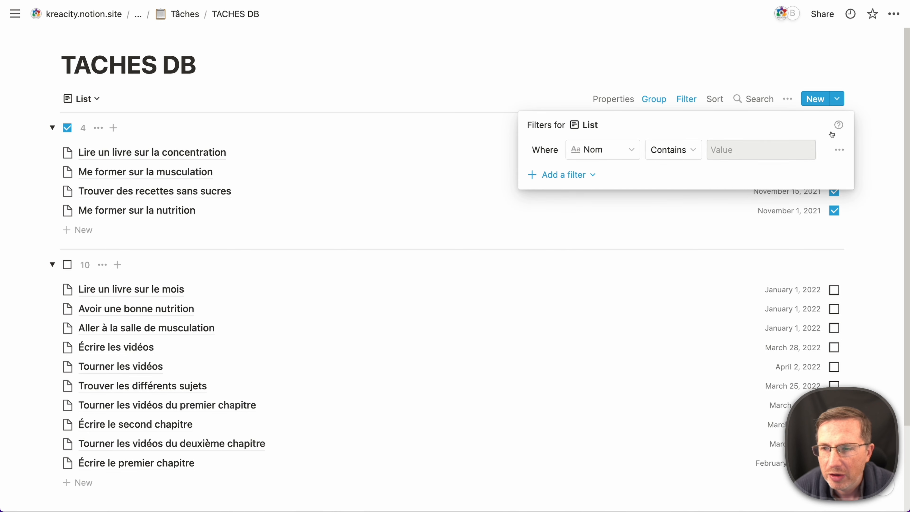
{"action": "left_click", "coordinate": [845, 174]}
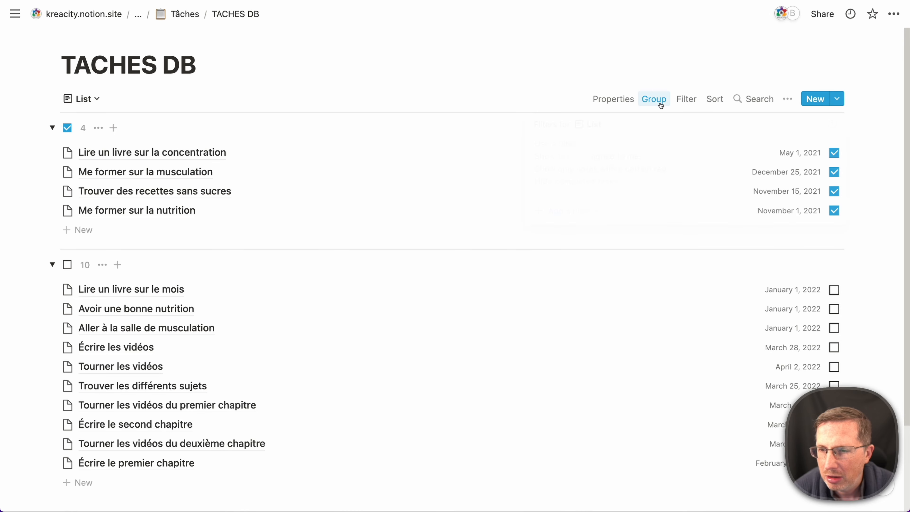
Step: Group the list view's tasks by the Progression property
{"action": "left_click", "coordinate": [660, 105]}
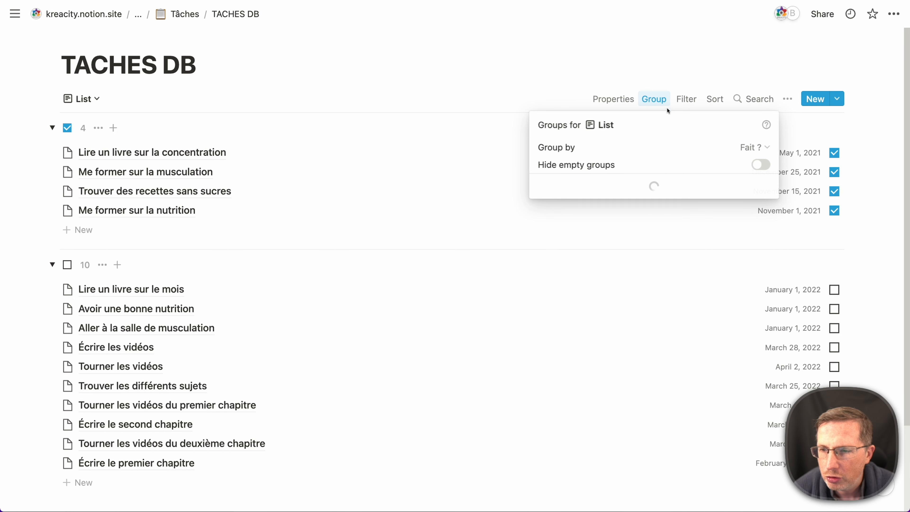
{"action": "left_click", "coordinate": [752, 147]}
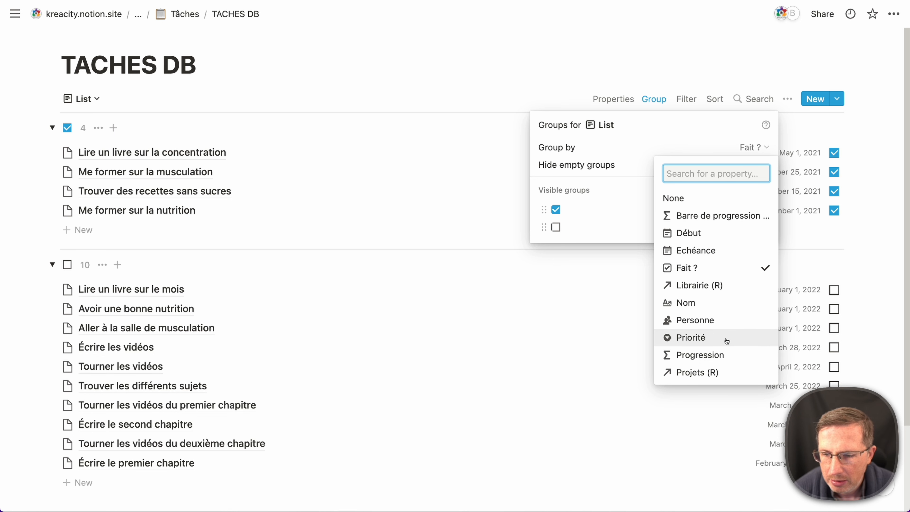
{"action": "left_click", "coordinate": [723, 356]}
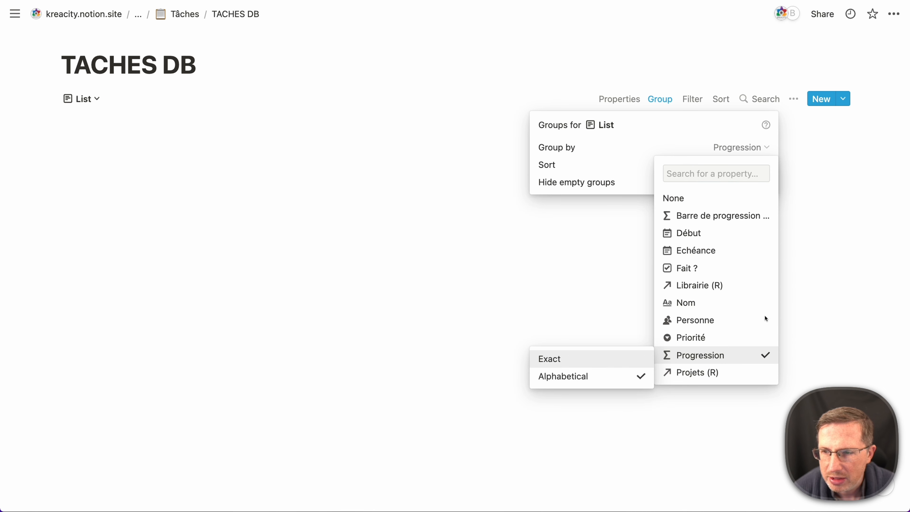
{"action": "left_click", "coordinate": [853, 229]}
{"action": "left_click", "coordinate": [735, 90]}
Step: Show the Progression property on the tasks in the list view
{"action": "left_click", "coordinate": [613, 99]}
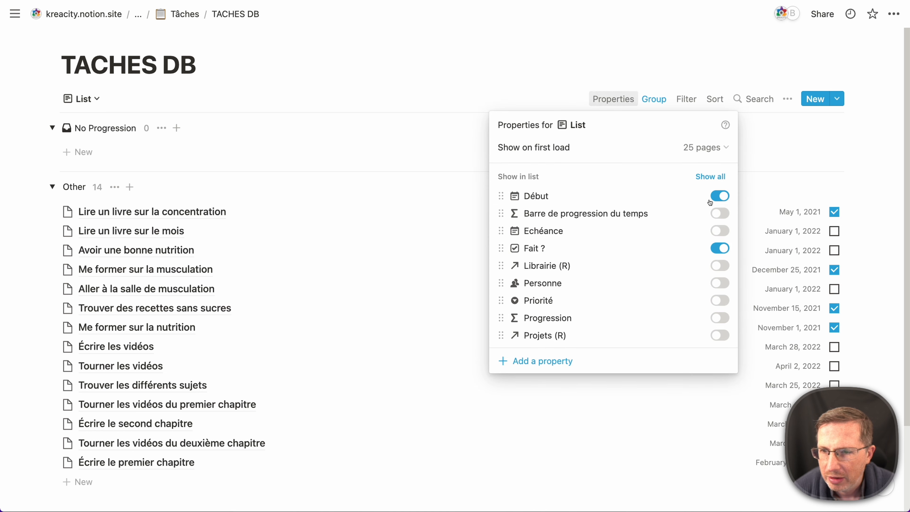
{"action": "left_click", "coordinate": [720, 318]}
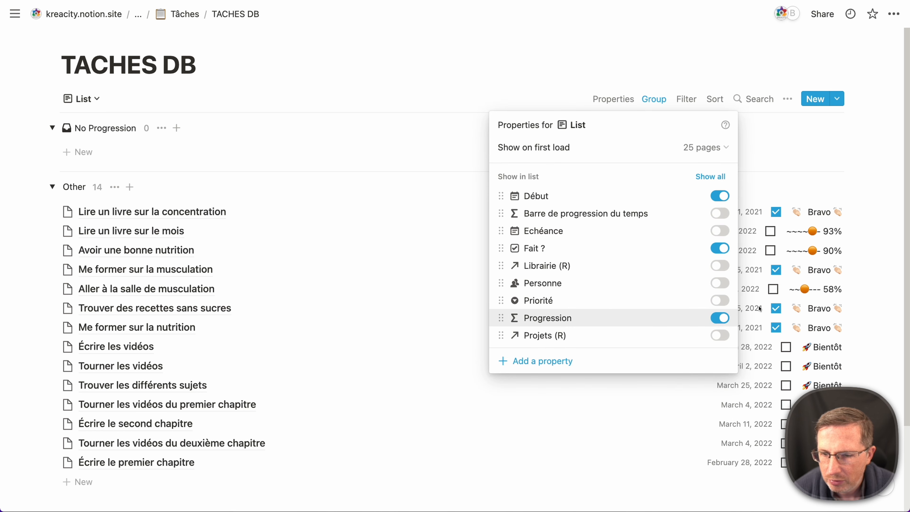
{"action": "left_click", "coordinate": [869, 222]}
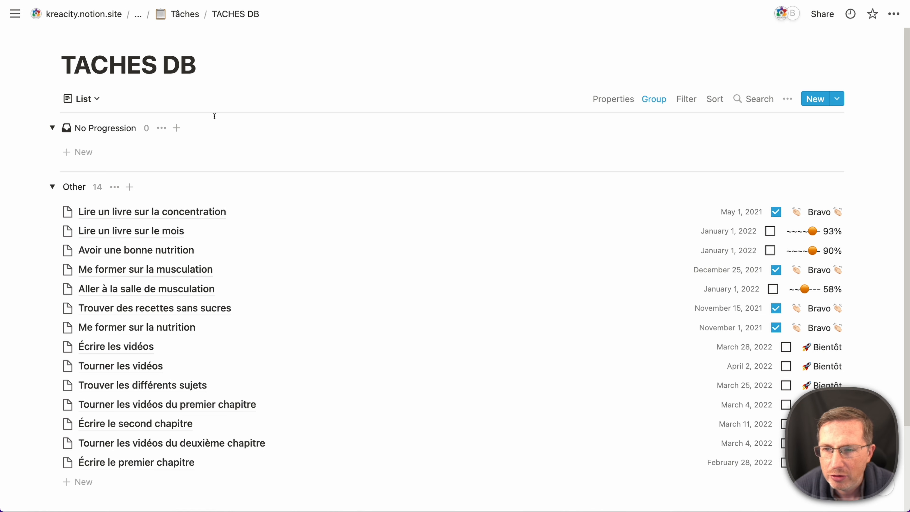
Step: Switch TACHES DB to the Table view and show the Progression property in it
{"action": "left_click", "coordinate": [84, 98]}
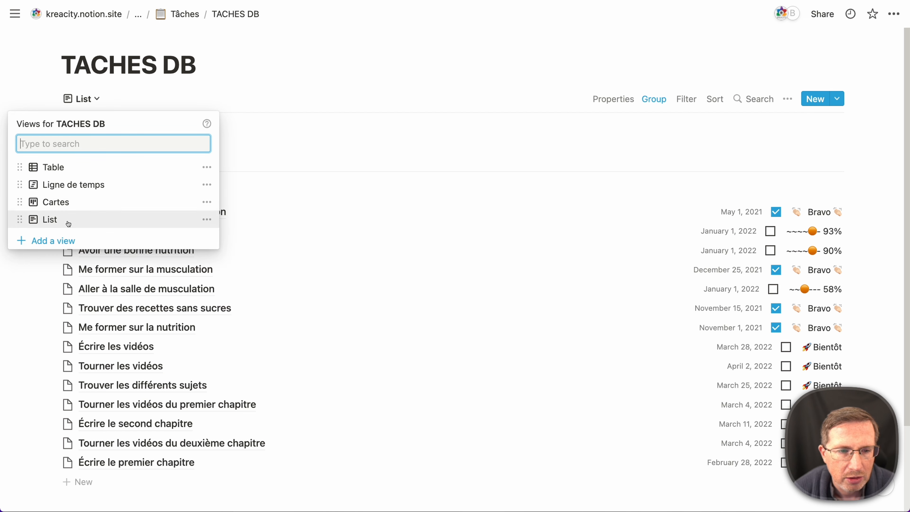
{"action": "left_click", "coordinate": [69, 168]}
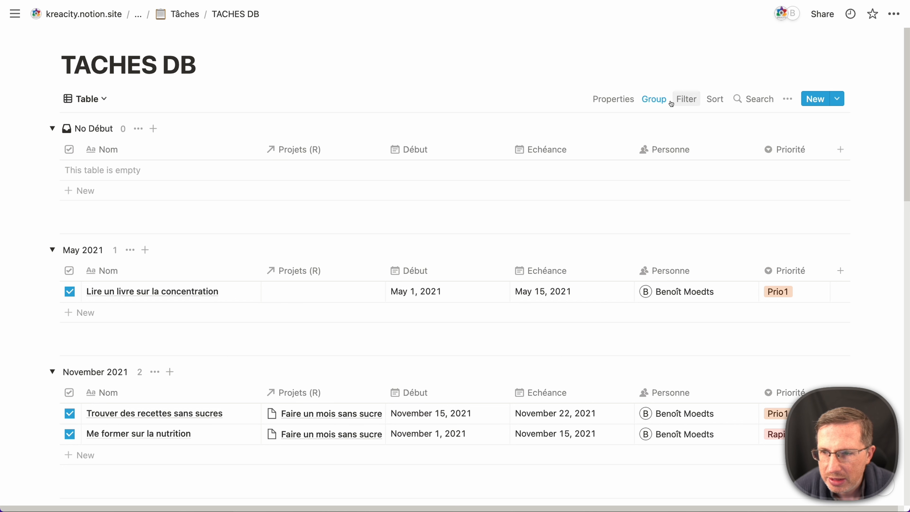
{"action": "left_click", "coordinate": [613, 98]}
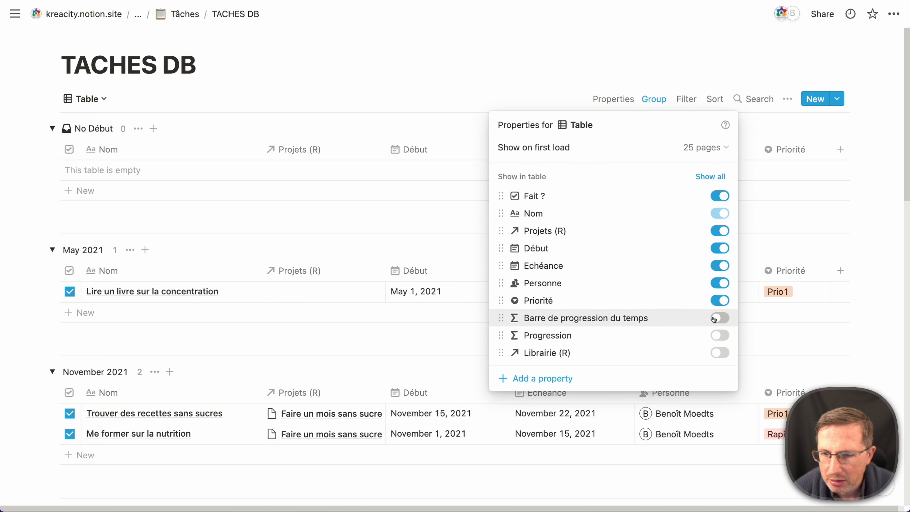
{"action": "left_click", "coordinate": [719, 335]}
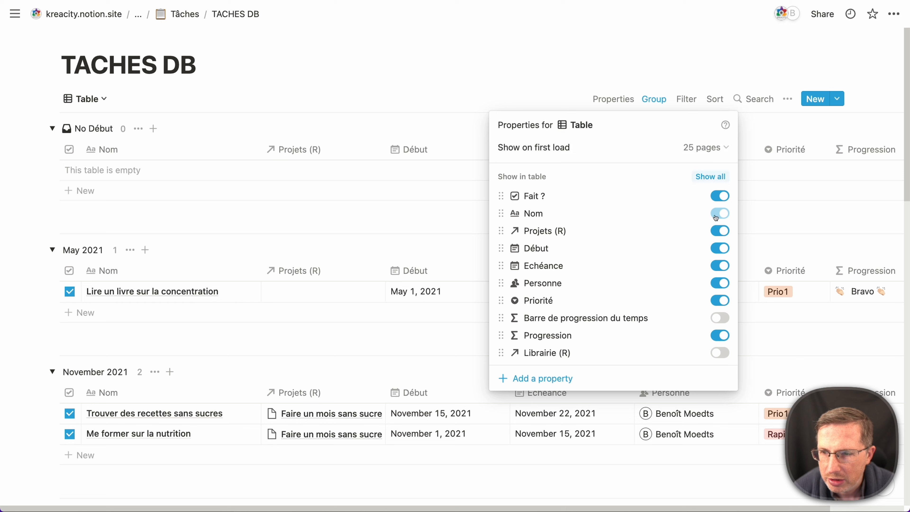
Step: Hide the Projets (R), Personne and Priorité properties in the table, keeping Début shown
{"action": "left_click", "coordinate": [719, 248]}
{"action": "left_click", "coordinate": [719, 248]}
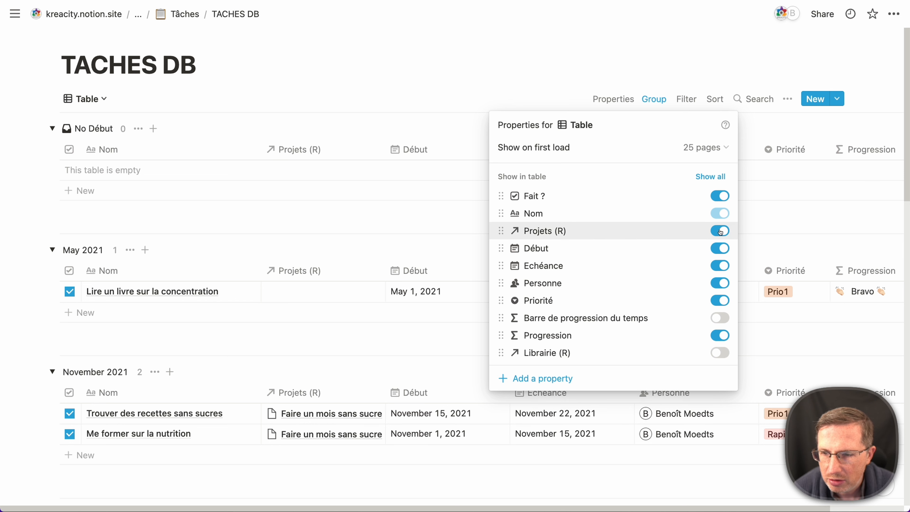
{"action": "left_click", "coordinate": [722, 235]}
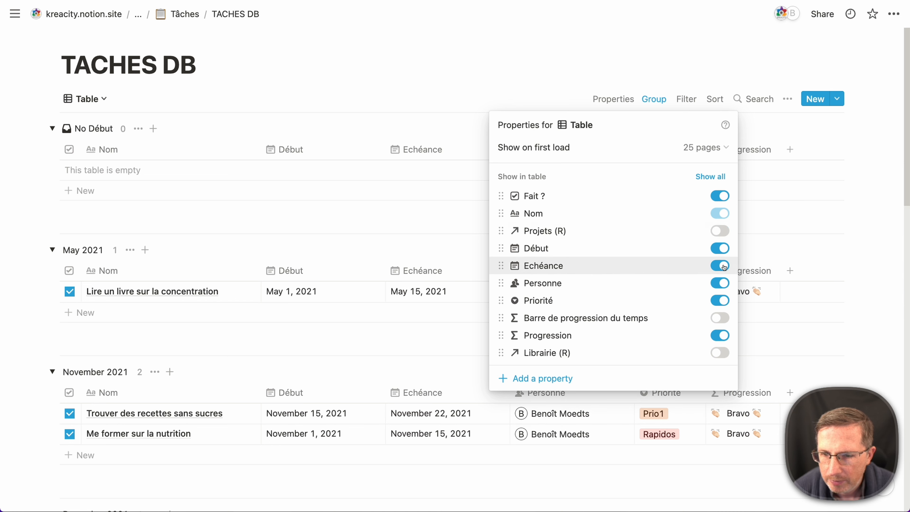
{"action": "left_click", "coordinate": [721, 284]}
{"action": "left_click", "coordinate": [720, 301]}
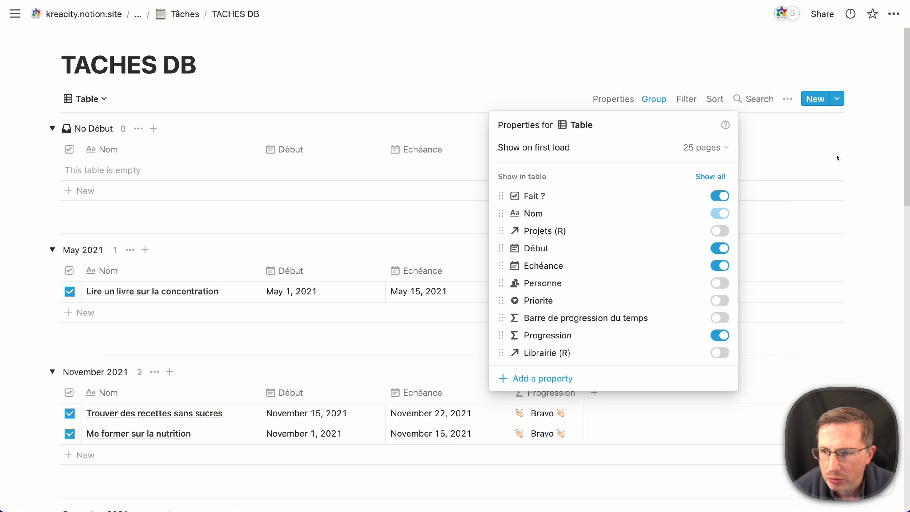
{"action": "left_click", "coordinate": [877, 157]}
Step: Look through the table's monthly groups and change the table's grouping from Début to Progression
{"action": "scroll", "coordinate": [632, 287], "scroll_direction": "down", "scroll_amount": 6}
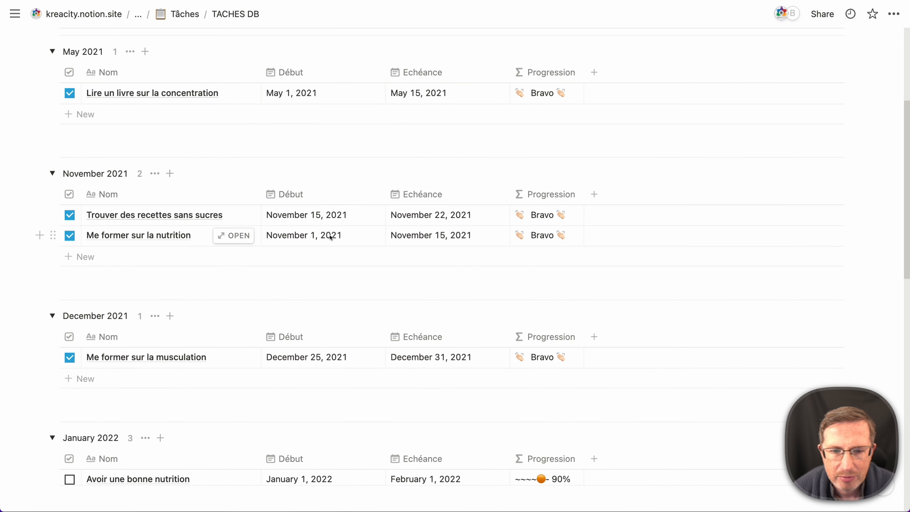
{"action": "scroll", "coordinate": [449, 237], "scroll_direction": "down", "scroll_amount": 3}
{"action": "scroll", "coordinate": [397, 264], "scroll_direction": "down", "scroll_amount": 4}
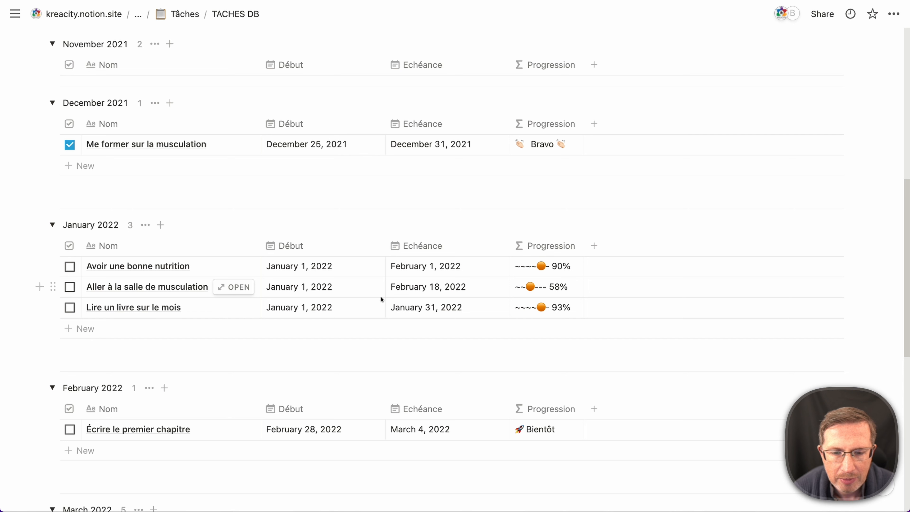
{"action": "scroll", "coordinate": [660, 278], "scroll_direction": "up", "scroll_amount": 10}
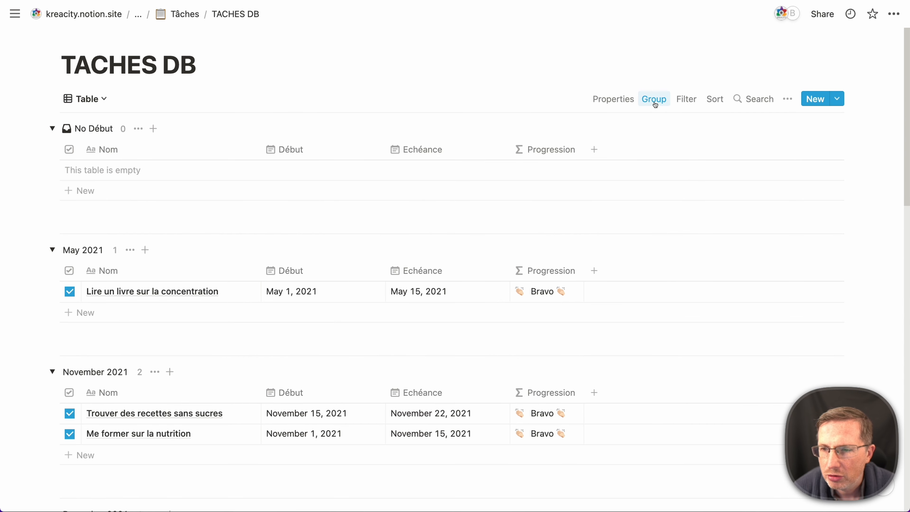
{"action": "left_click", "coordinate": [654, 104]}
{"action": "left_click", "coordinate": [752, 147]}
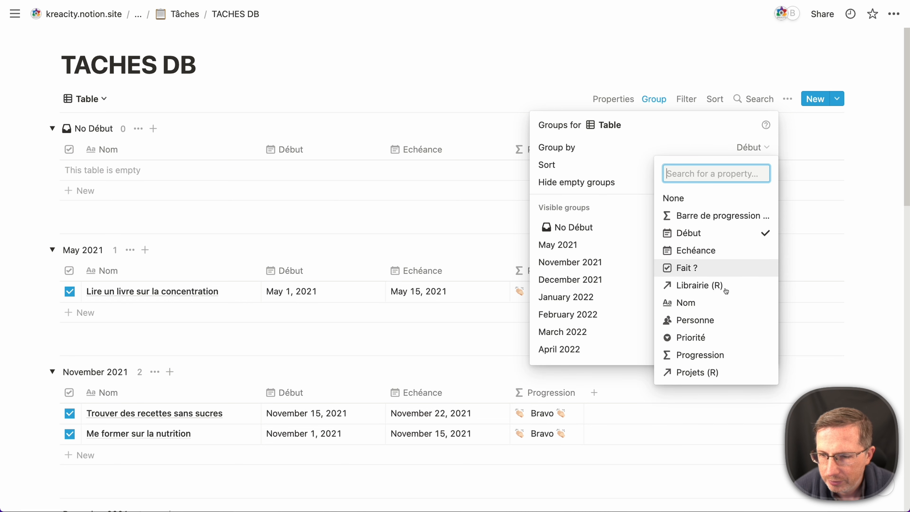
{"action": "left_click", "coordinate": [700, 354]}
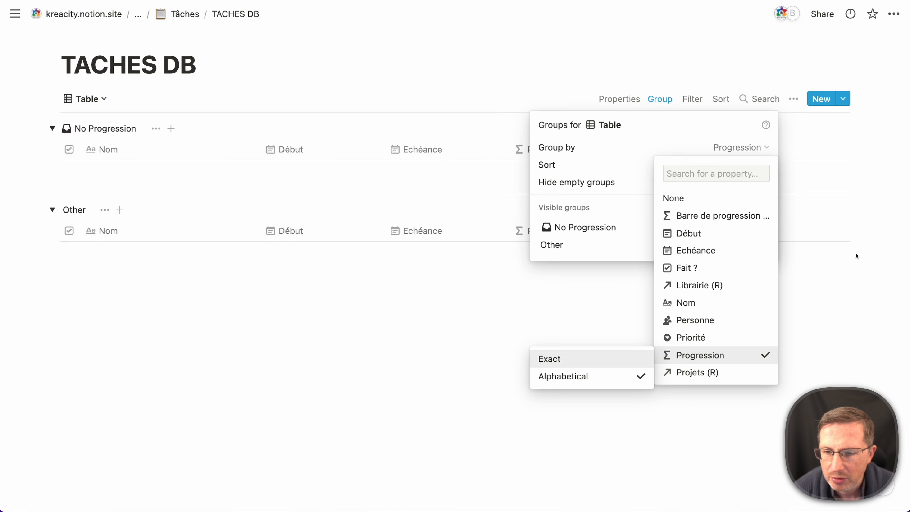
{"action": "left_click", "coordinate": [846, 258]}
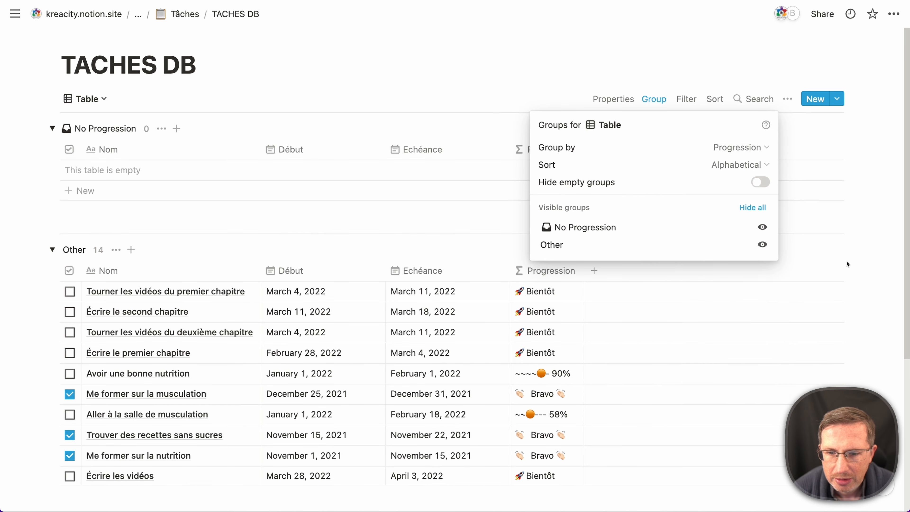
{"action": "left_click", "coordinate": [847, 263]}
Step: Examine how the tasks are distributed under the Progression grouping and which sort options the groups offer
{"action": "scroll", "coordinate": [847, 265], "scroll_direction": "down", "scroll_amount": 5}
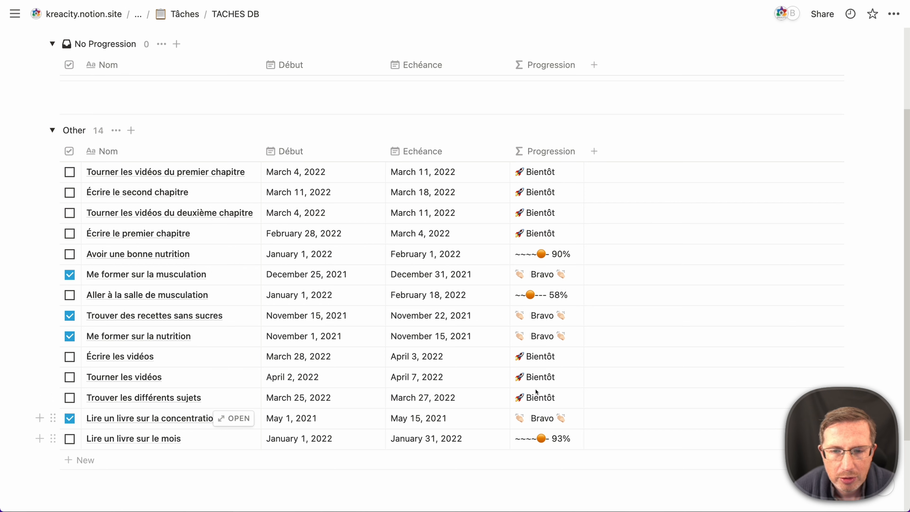
{"action": "scroll", "coordinate": [537, 293], "scroll_direction": "up", "scroll_amount": 3}
{"action": "left_click", "coordinate": [654, 100]}
{"action": "left_click", "coordinate": [740, 165]}
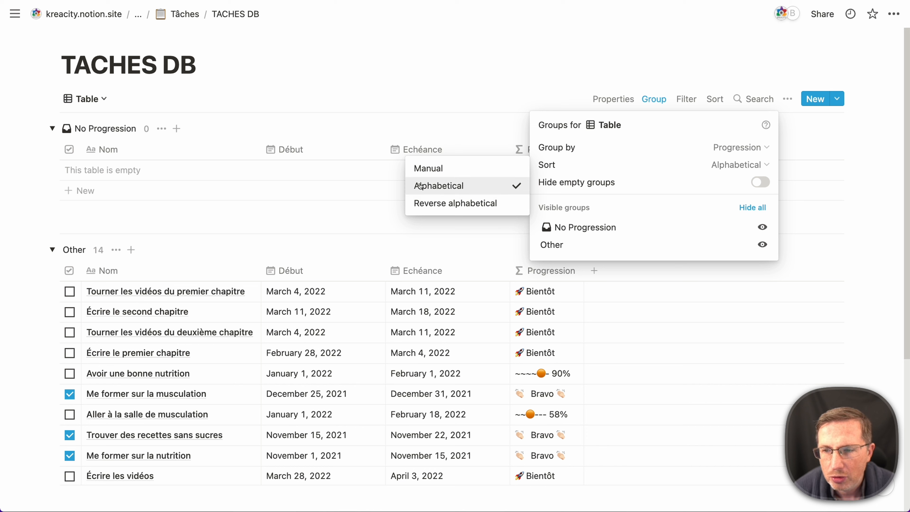
{"action": "left_click", "coordinate": [376, 213]}
{"action": "left_click", "coordinate": [49, 230]}
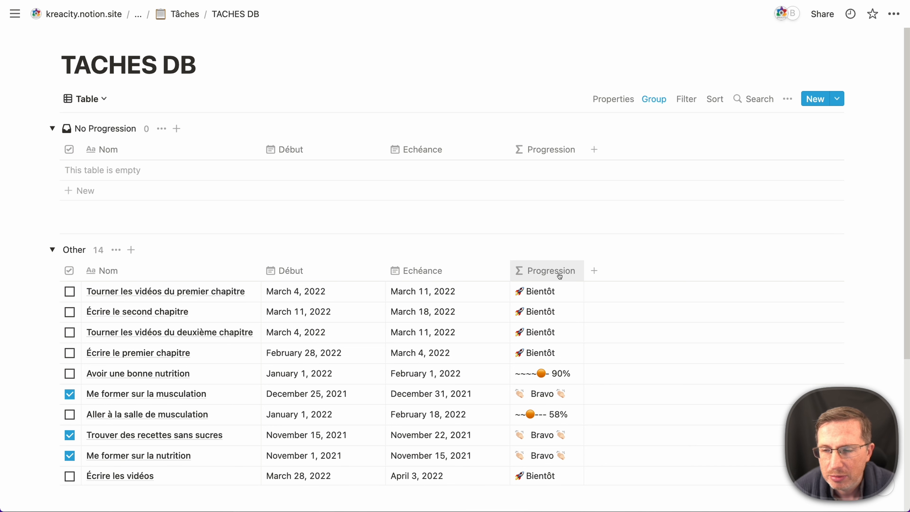
{"action": "scroll", "coordinate": [496, 197], "scroll_direction": "down", "scroll_amount": 3}
{"action": "scroll", "coordinate": [497, 236], "scroll_direction": "down", "scroll_amount": 2}
{"action": "scroll", "coordinate": [477, 253], "scroll_direction": "up", "scroll_amount": 5}
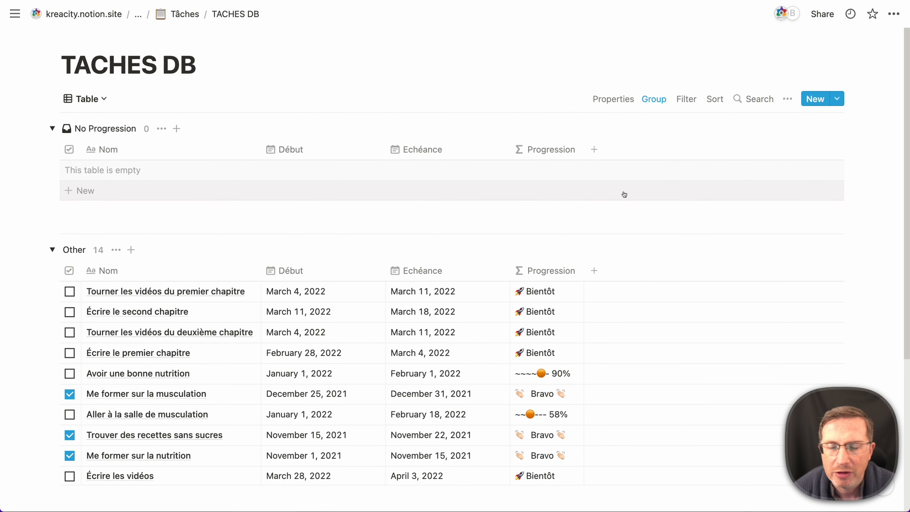
{"action": "scroll", "coordinate": [616, 193], "scroll_direction": "down", "scroll_amount": 2}
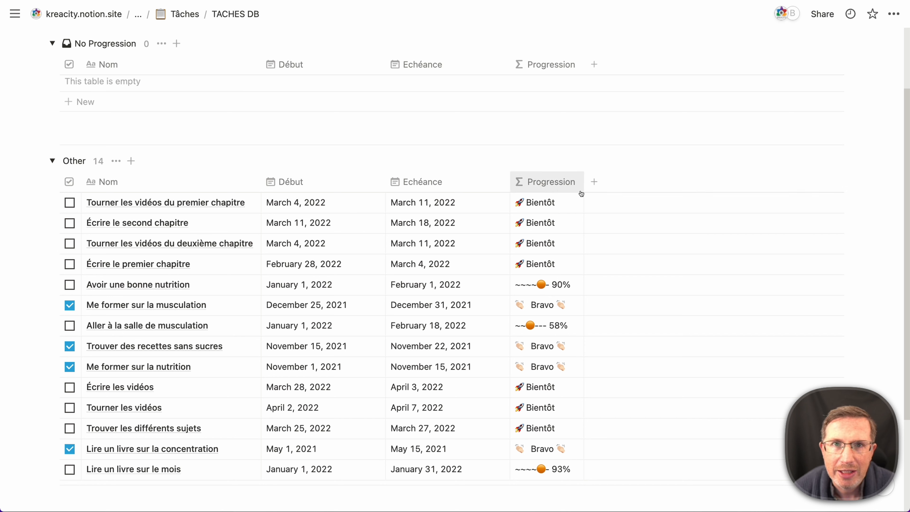
{"action": "scroll", "coordinate": [581, 193], "scroll_direction": "up", "scroll_amount": 2}
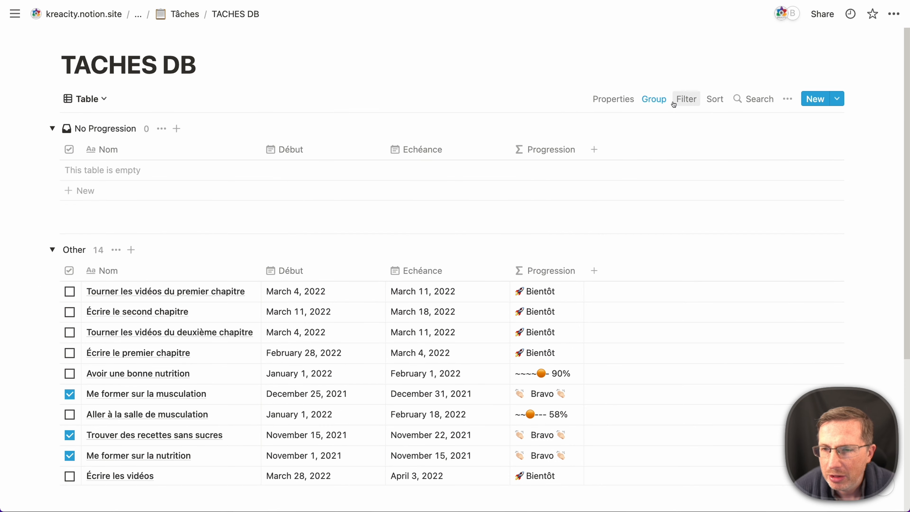
Step: Group the table's tasks by the Projets (R) relation
{"action": "left_click", "coordinate": [657, 102]}
{"action": "left_click", "coordinate": [747, 148]}
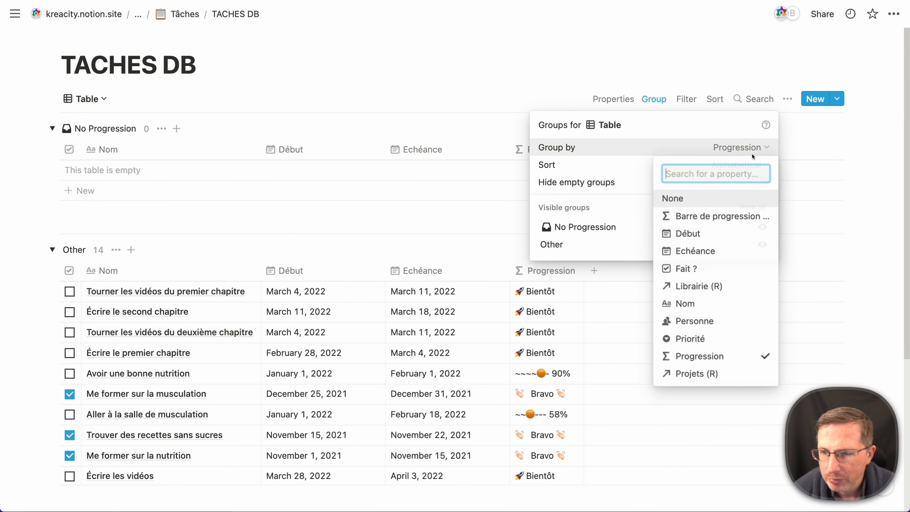
{"action": "left_click", "coordinate": [732, 377]}
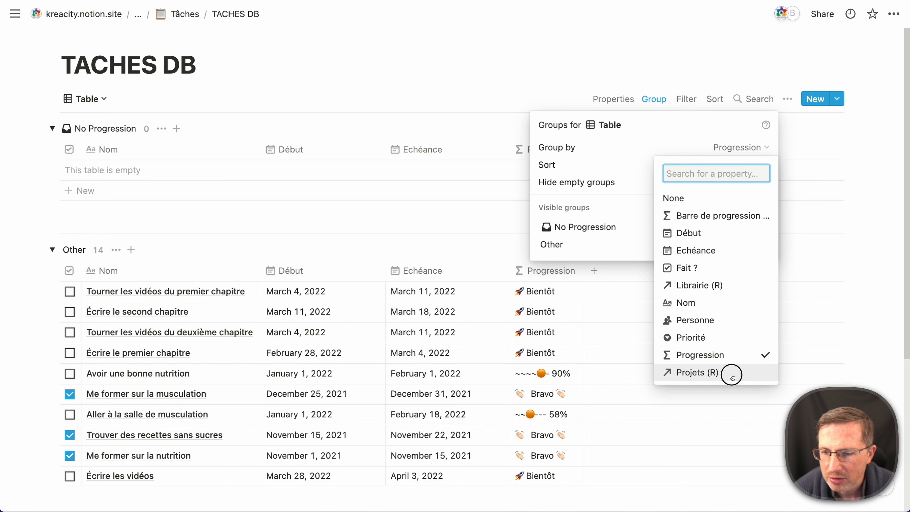
{"action": "left_click", "coordinate": [882, 258]}
{"action": "left_click", "coordinate": [881, 257]}
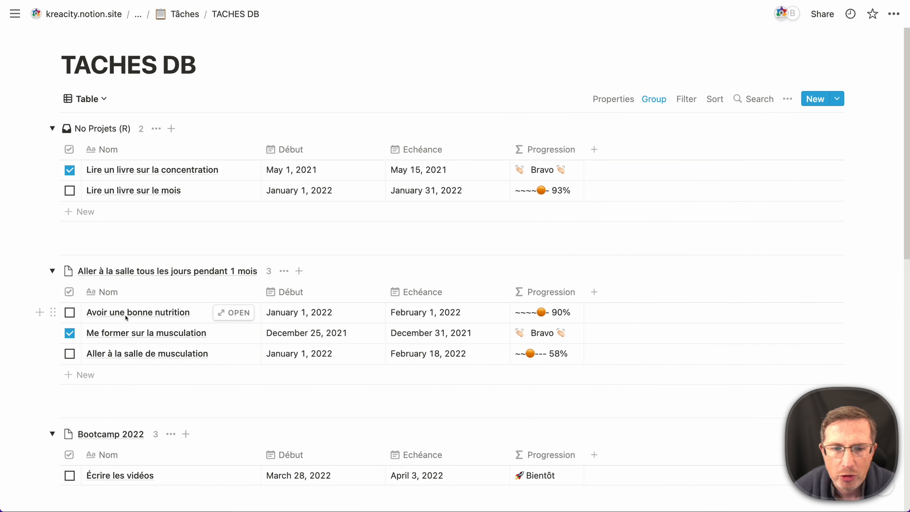
Step: Examine how the tasks are distributed across the Projets (R) groups and which options the table view offers
{"action": "scroll", "coordinate": [464, 309], "scroll_direction": "down", "scroll_amount": 3}
{"action": "scroll", "coordinate": [464, 309], "scroll_direction": "down", "scroll_amount": 8}
{"action": "scroll", "coordinate": [475, 307], "scroll_direction": "up", "scroll_amount": 3}
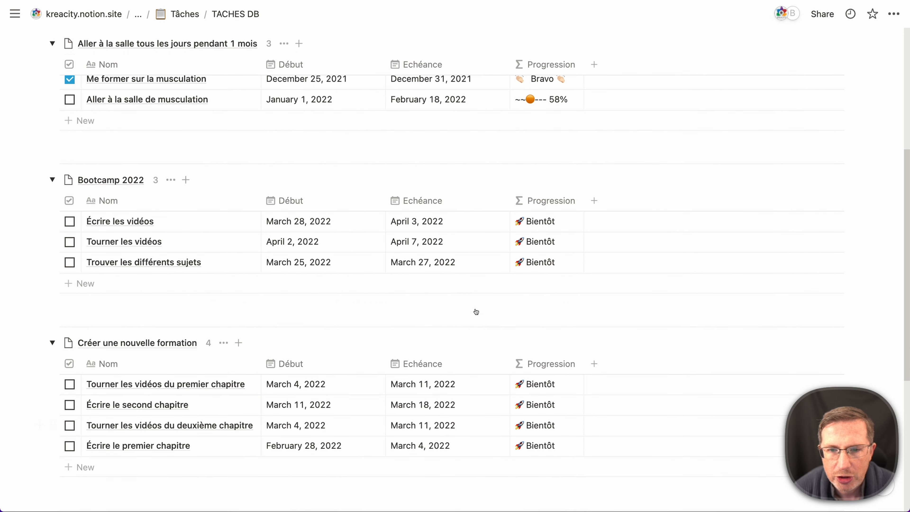
{"action": "scroll", "coordinate": [475, 311], "scroll_direction": "down", "scroll_amount": 4}
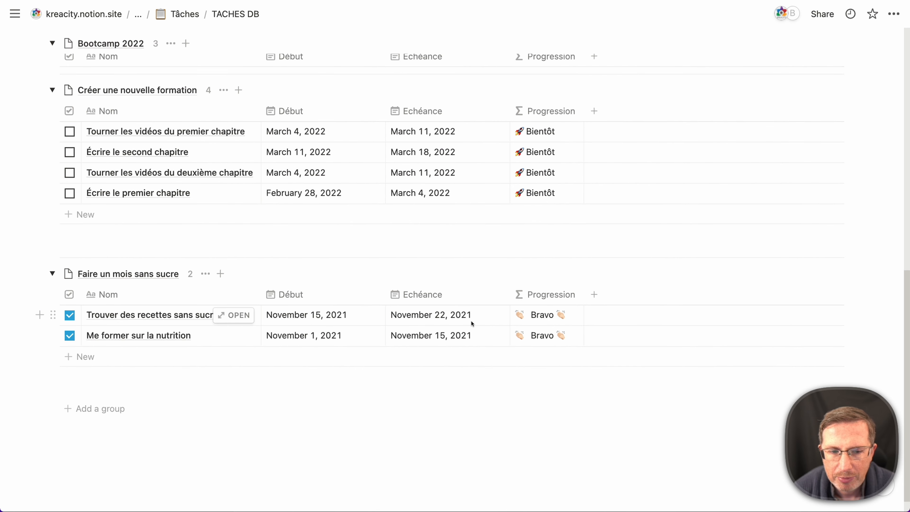
{"action": "scroll", "coordinate": [471, 323], "scroll_direction": "up", "scroll_amount": 10}
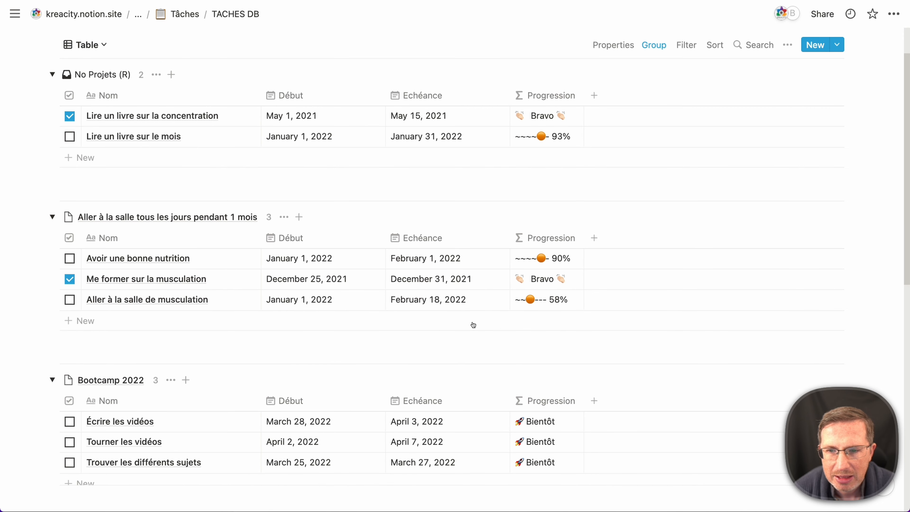
{"action": "scroll", "coordinate": [473, 325], "scroll_direction": "up", "scroll_amount": 2}
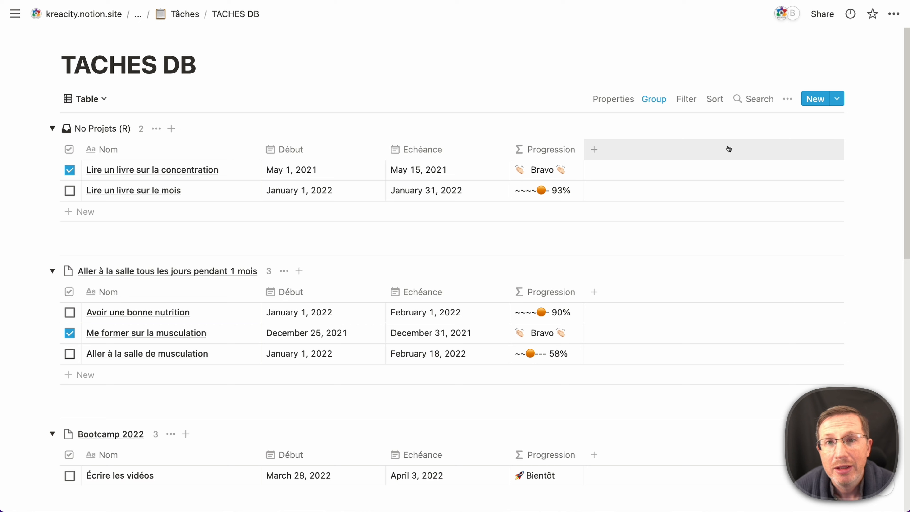
{"action": "left_click", "coordinate": [786, 99]}
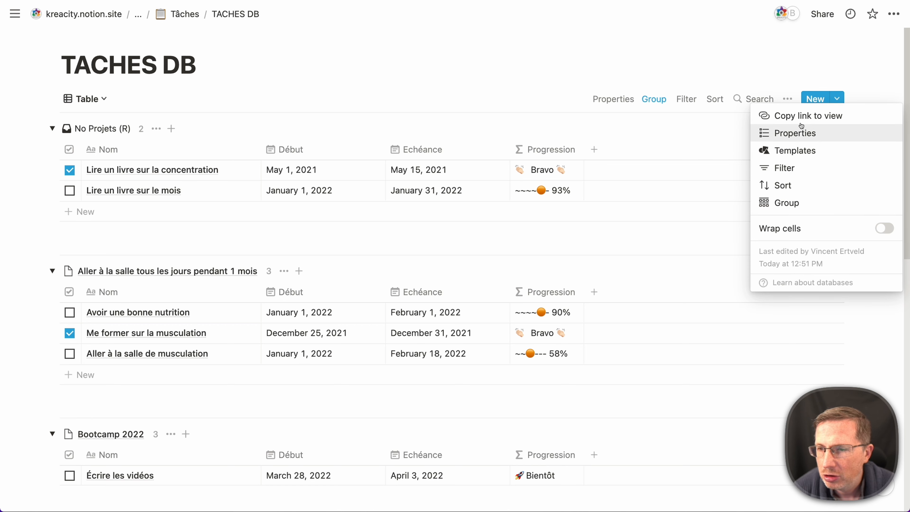
{"action": "left_click", "coordinate": [882, 77]}
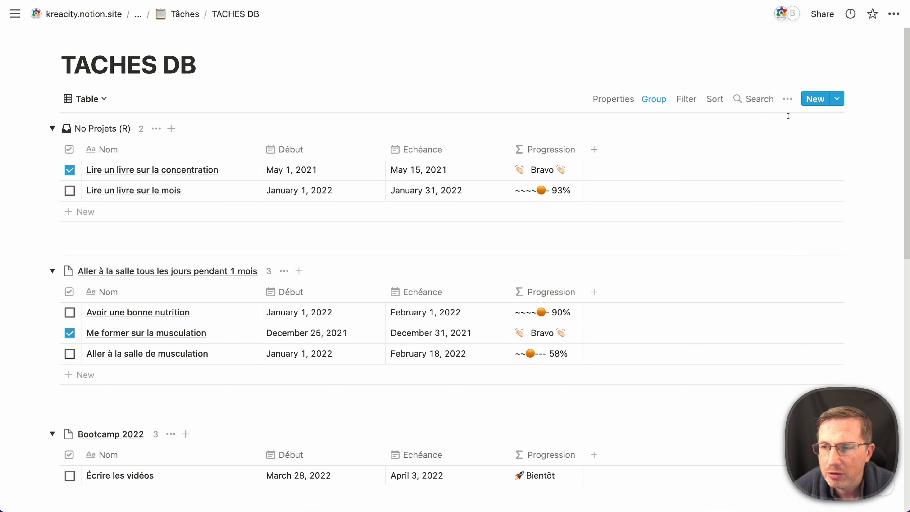
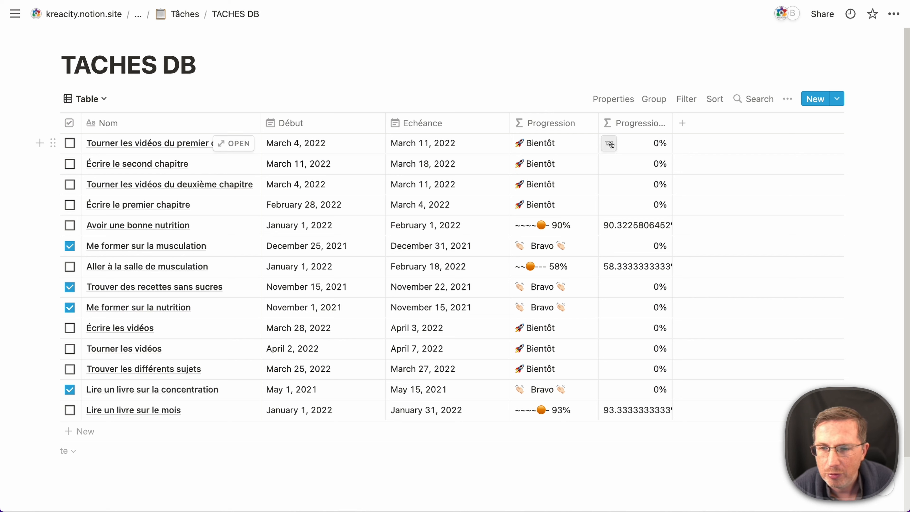
Step: Set the number format of the Progression (1) formula column to Number
{"action": "left_click", "coordinate": [609, 144]}
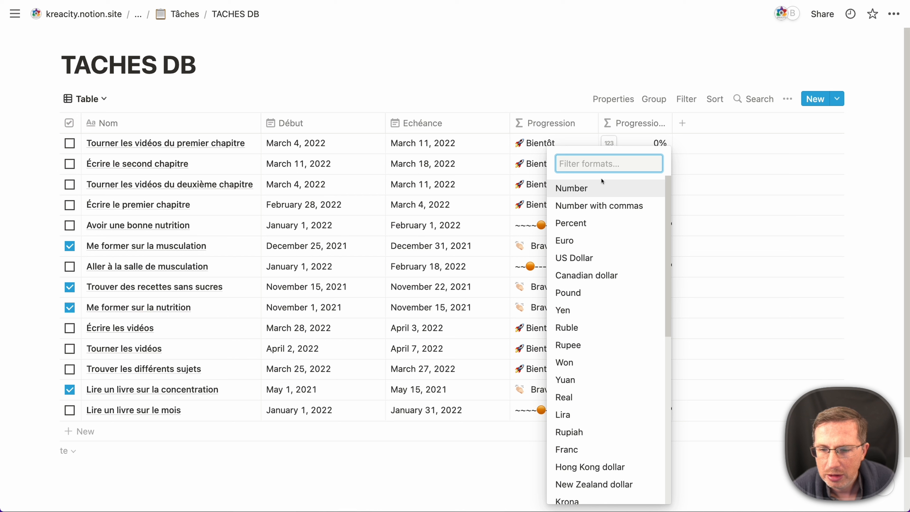
{"action": "left_click", "coordinate": [610, 223]}
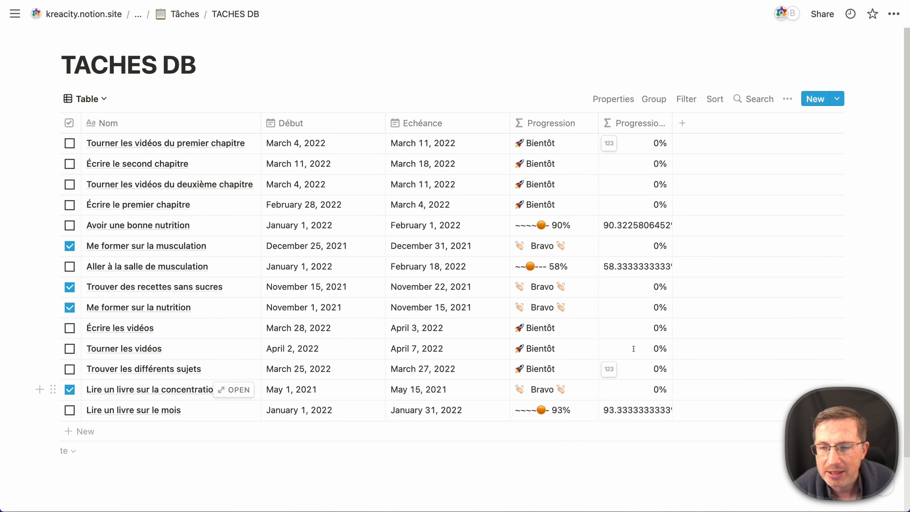
{"action": "left_click", "coordinate": [609, 143]}
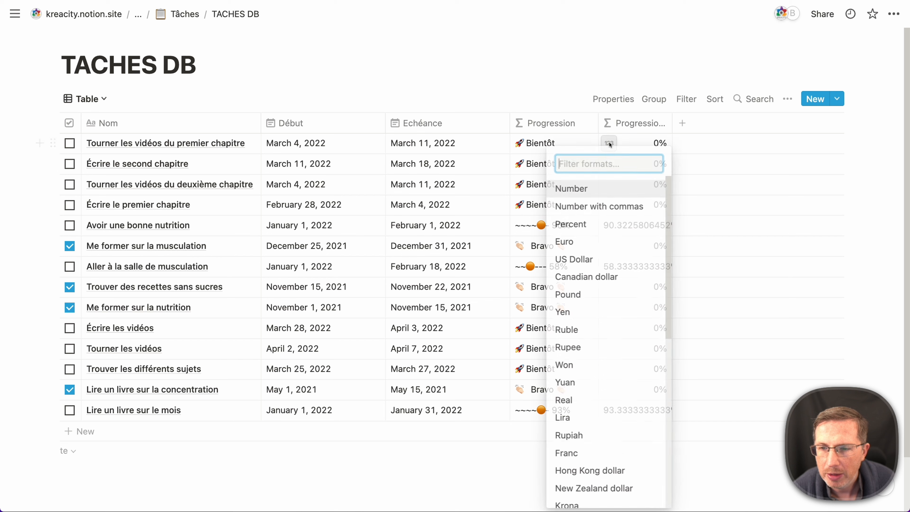
{"action": "left_click", "coordinate": [587, 193]}
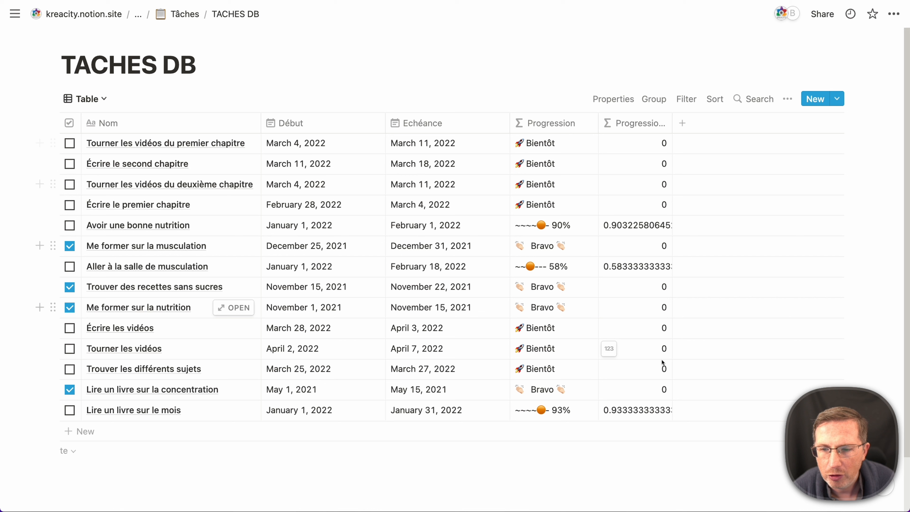
Step: Group the table's tasks by the Progression (1) formula property
{"action": "left_click", "coordinate": [653, 99]}
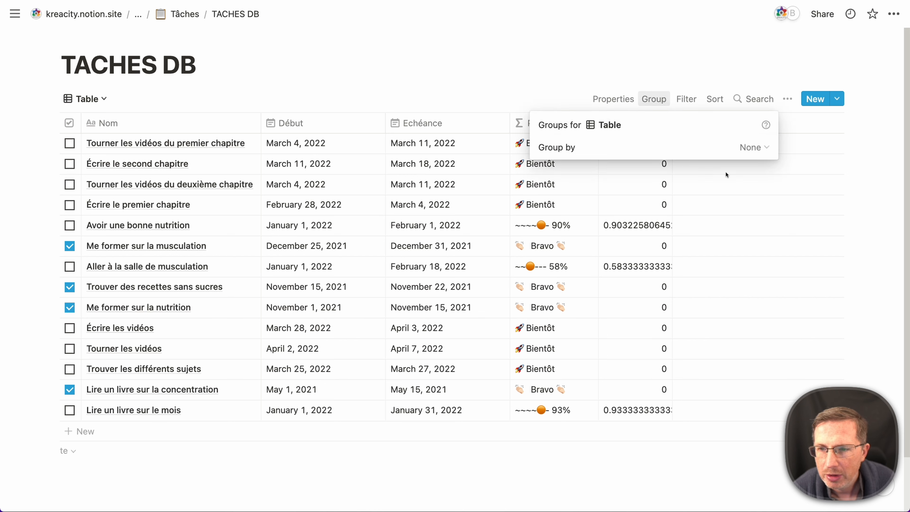
{"action": "left_click", "coordinate": [744, 148]}
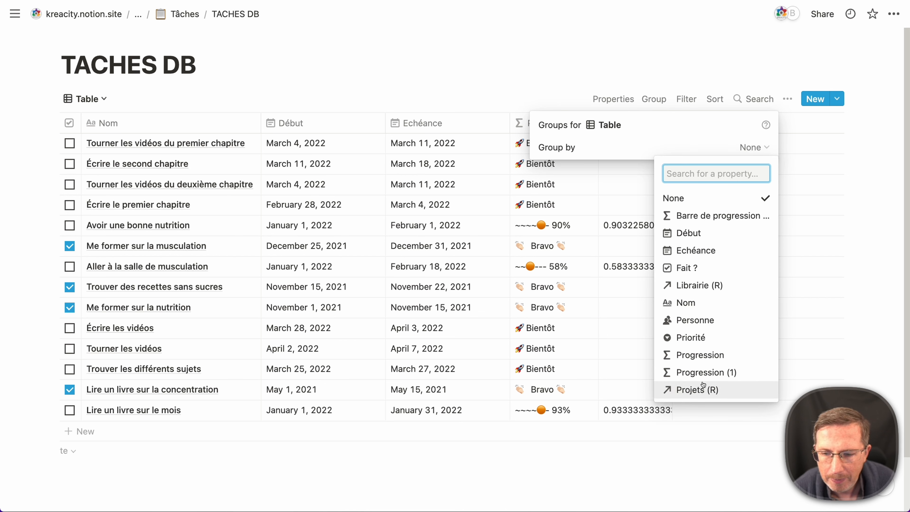
{"action": "left_click", "coordinate": [713, 375]}
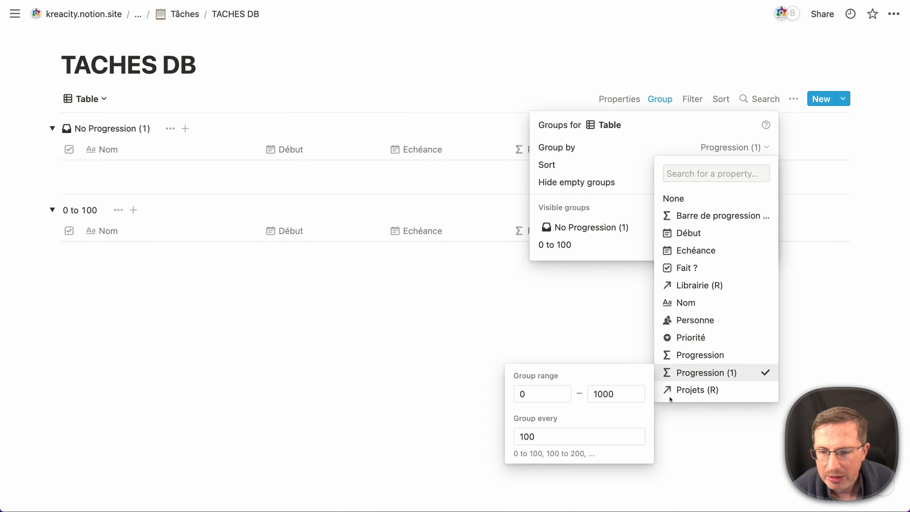
Step: Set the Progression (1) grouping range to 0–1 with a group every 0.2
{"action": "left_click", "coordinate": [637, 394]}
{"action": "double_click", "coordinate": [637, 395]}
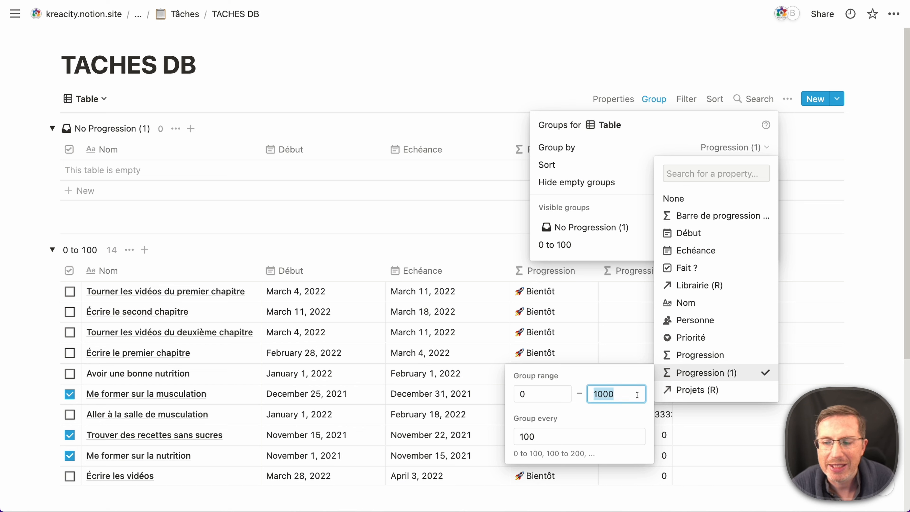
{"action": "type", "text": "1"}
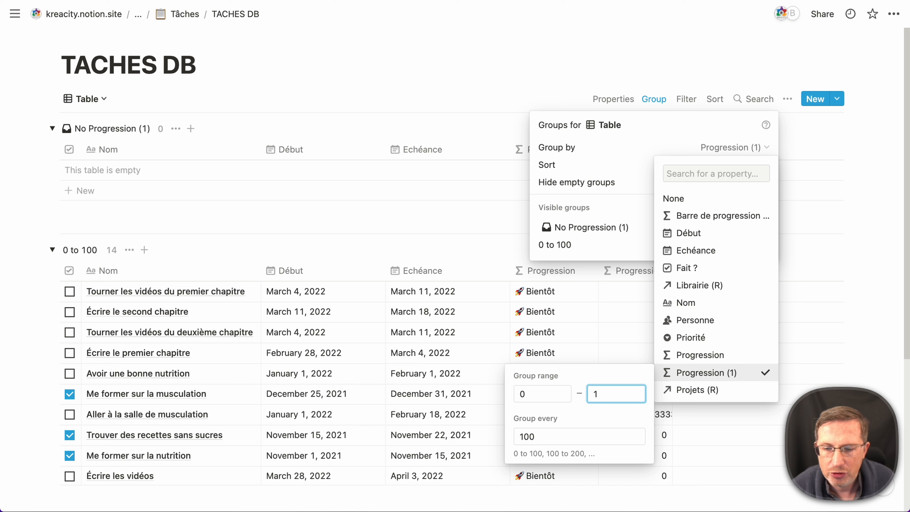
{"action": "left_click", "coordinate": [562, 432]}
{"action": "double_click", "coordinate": [562, 432]}
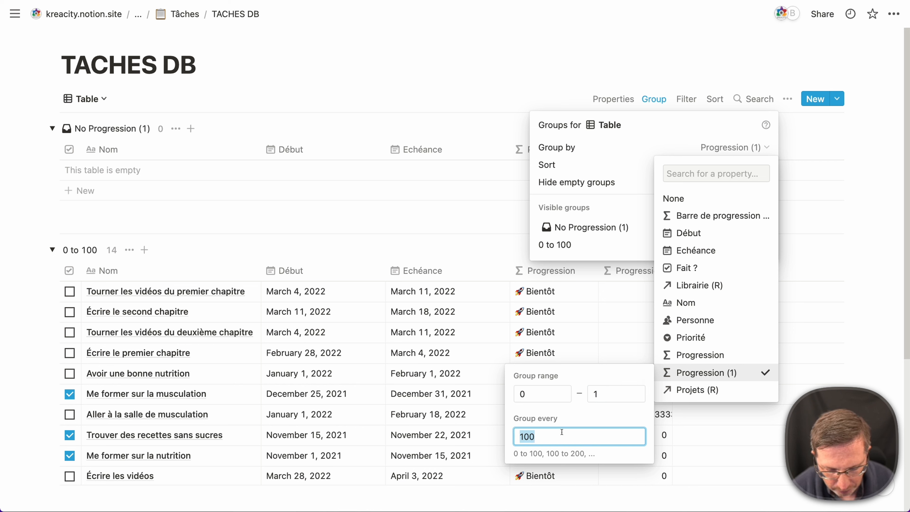
{"action": "type", "text": "0."}
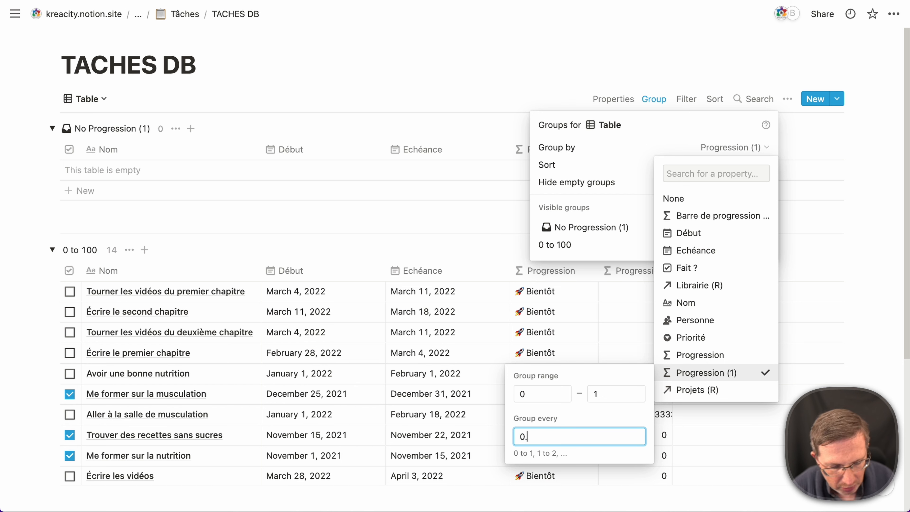
{"action": "type", "text": "2"}
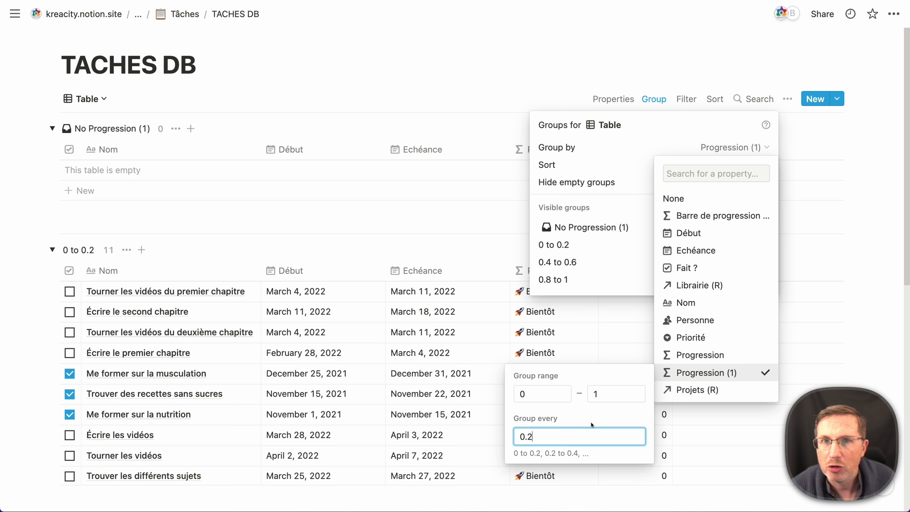
{"action": "left_click", "coordinate": [395, 256]}
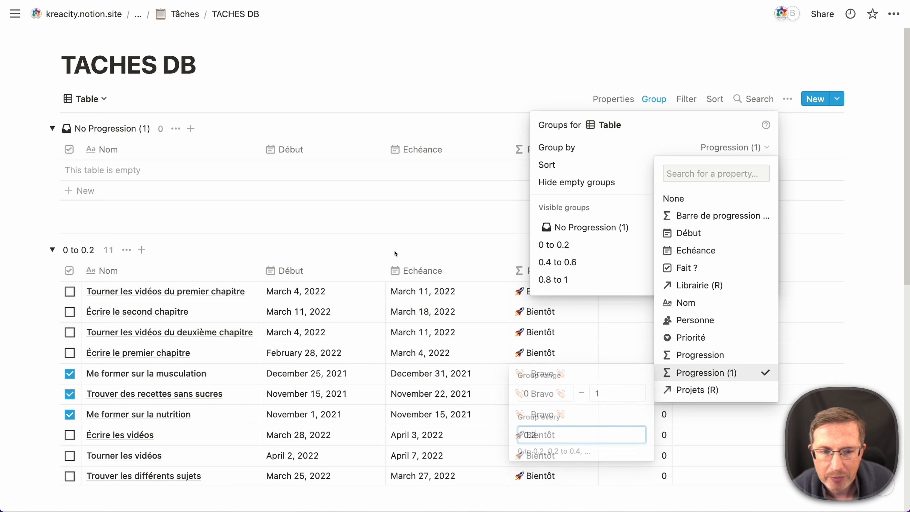
{"action": "left_click", "coordinate": [417, 253]}
{"action": "left_click", "coordinate": [424, 253]}
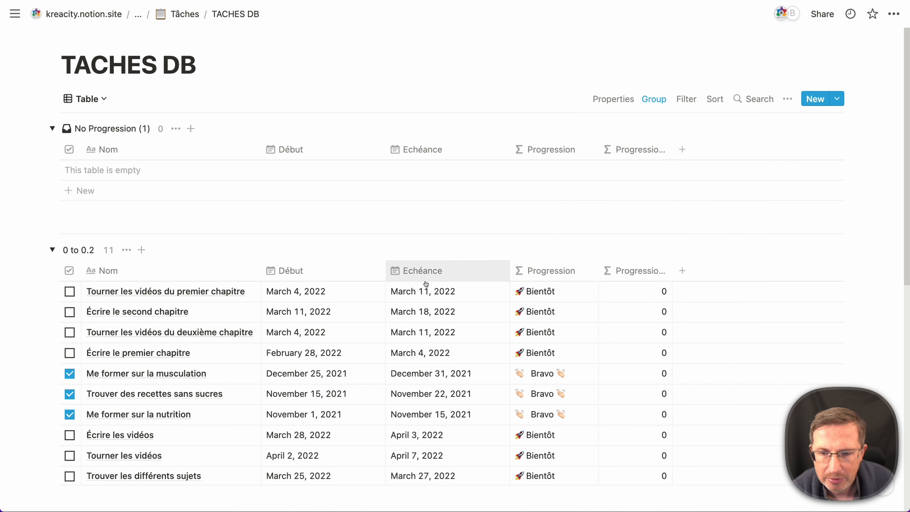
Step: Hide the No Progression (1) and 0 to 0.2 groups, leaving the 0.4 to 0.6 and 0.8 to 1 groups expanded
{"action": "left_click", "coordinate": [51, 250]}
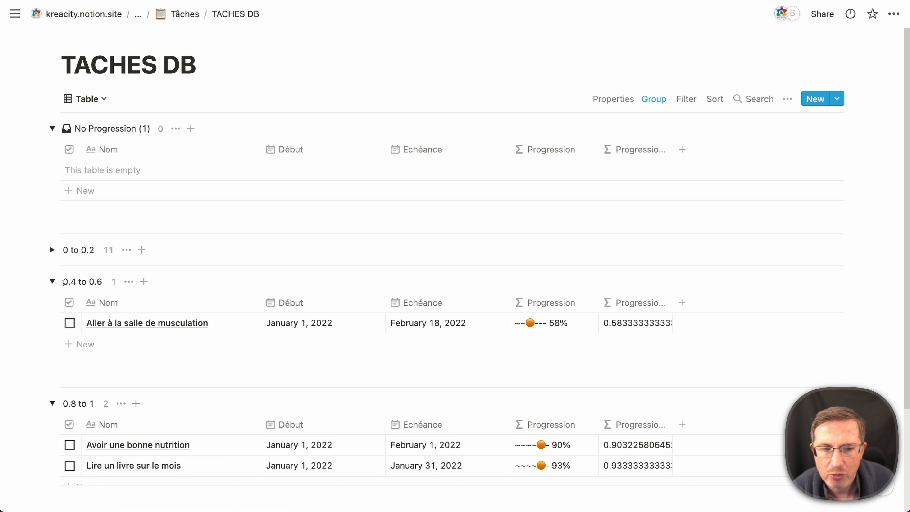
{"action": "left_click", "coordinate": [52, 282]}
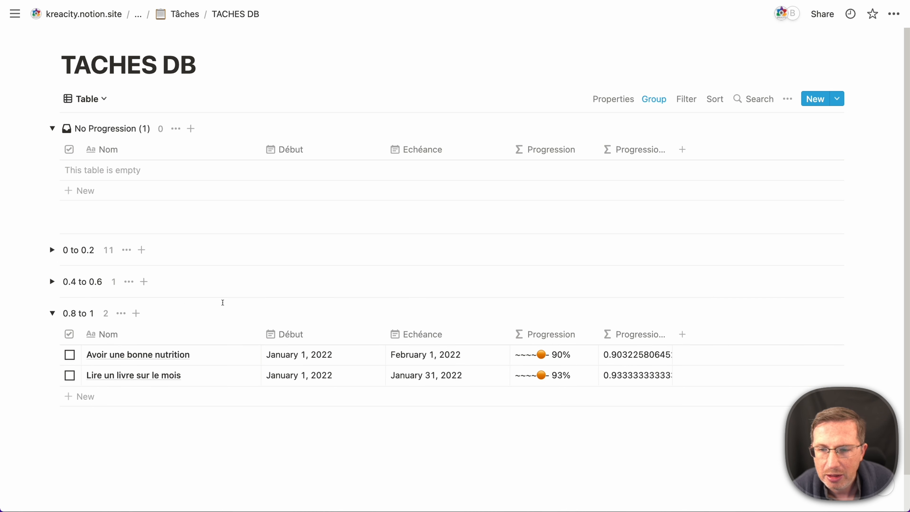
{"action": "left_click", "coordinate": [654, 104]}
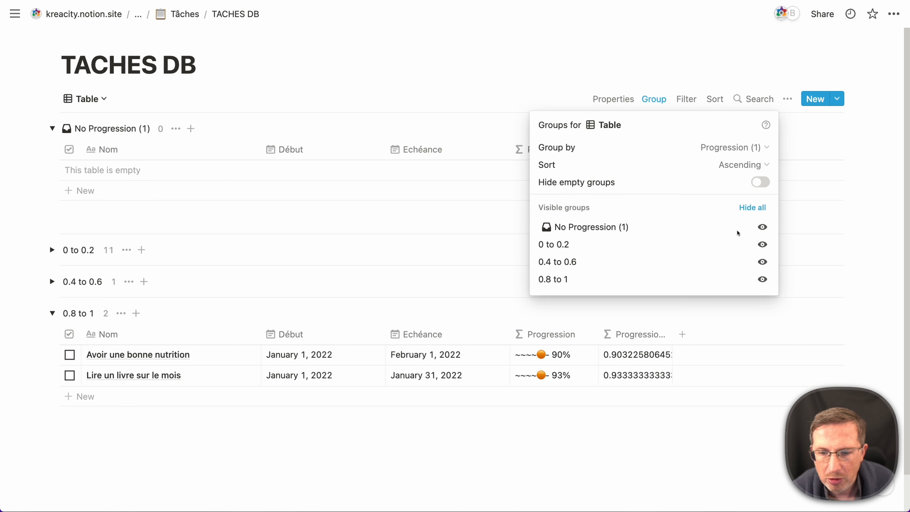
{"action": "left_click", "coordinate": [763, 226]}
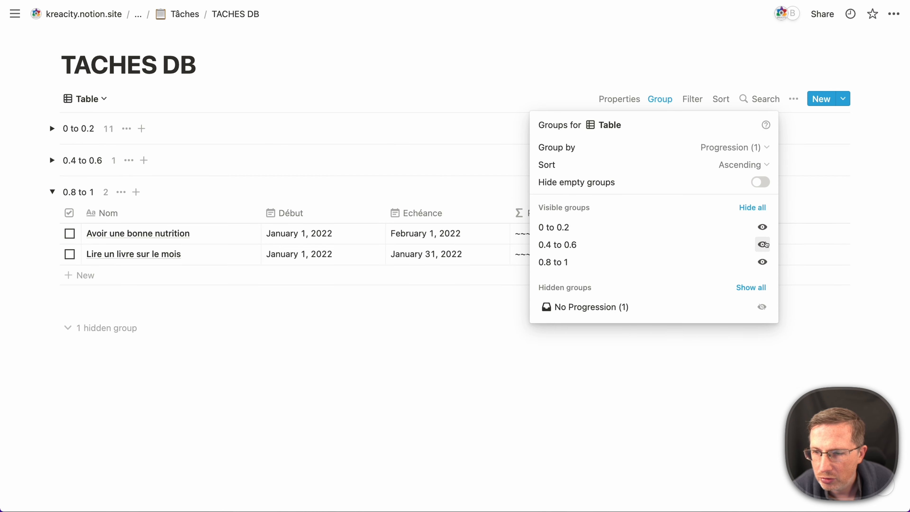
{"action": "left_click", "coordinate": [762, 226]}
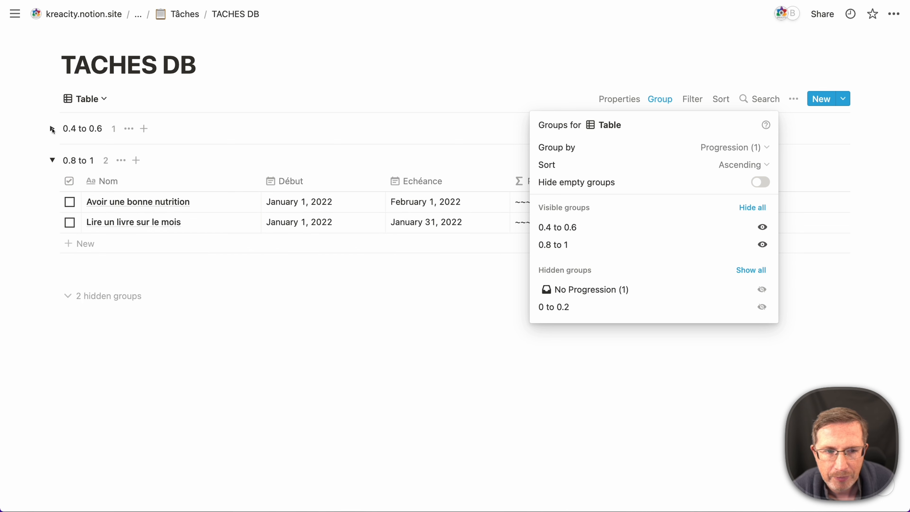
{"action": "left_click", "coordinate": [52, 129]}
{"action": "left_click", "coordinate": [53, 129]}
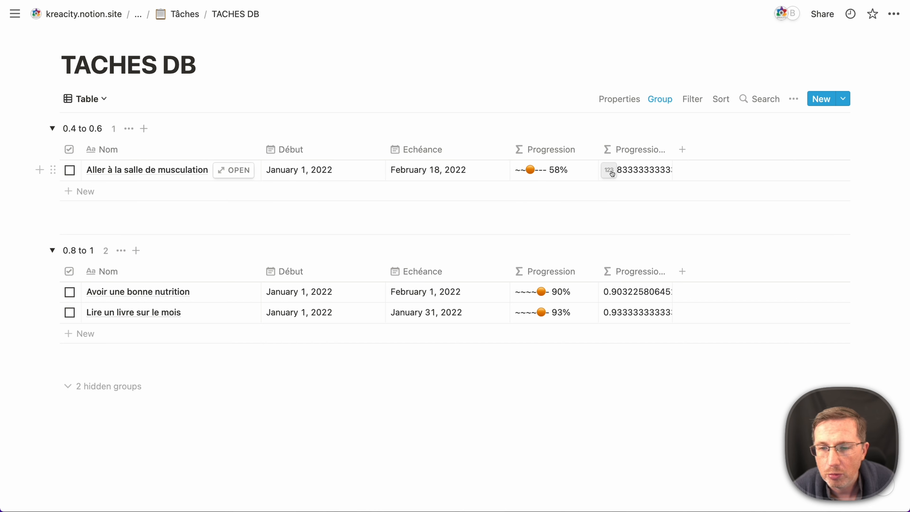
Step: Check which properties are offered for grouping the tasks table and the PROJETS DB table on the Projets page
{"action": "left_click", "coordinate": [653, 104]}
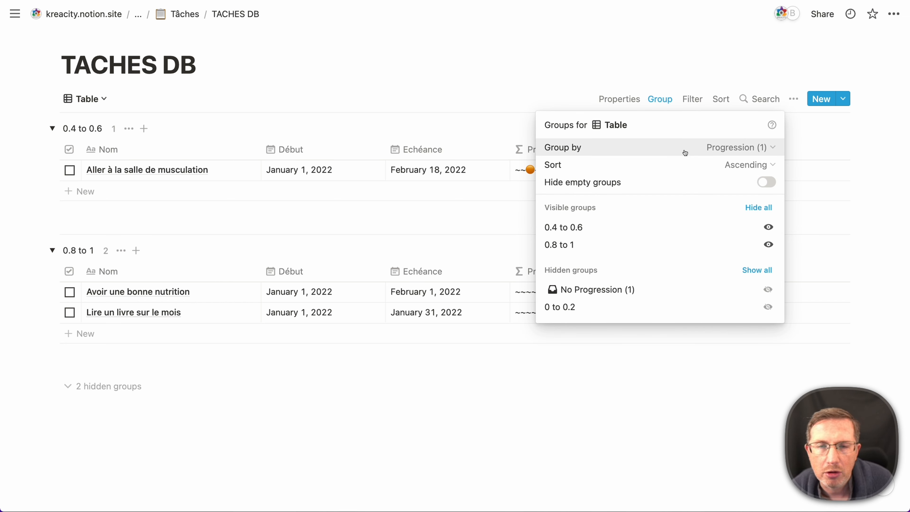
{"action": "left_click", "coordinate": [749, 149]}
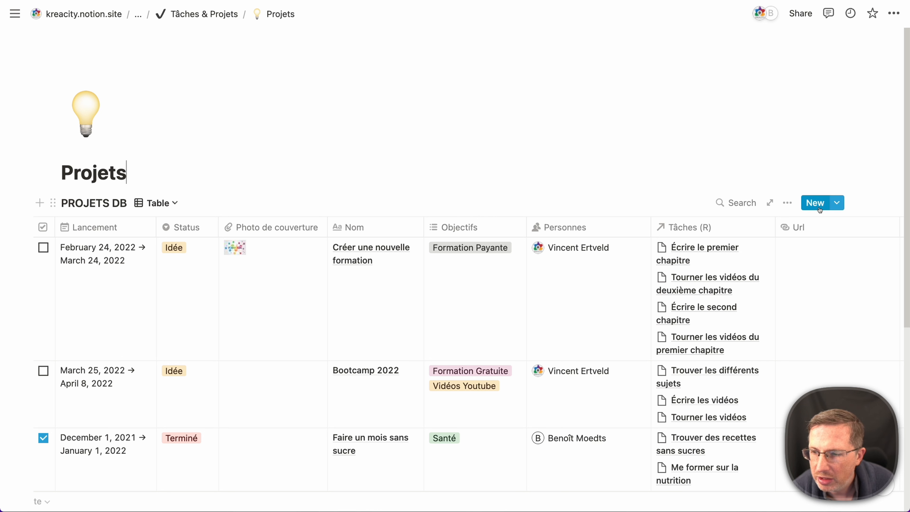
{"action": "left_click", "coordinate": [786, 203]}
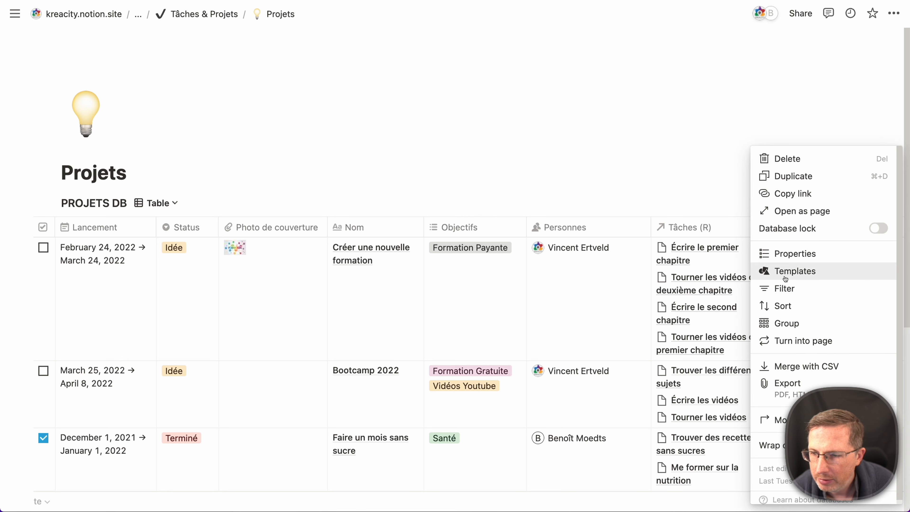
{"action": "left_click", "coordinate": [786, 324]}
{"action": "left_click", "coordinate": [790, 251]}
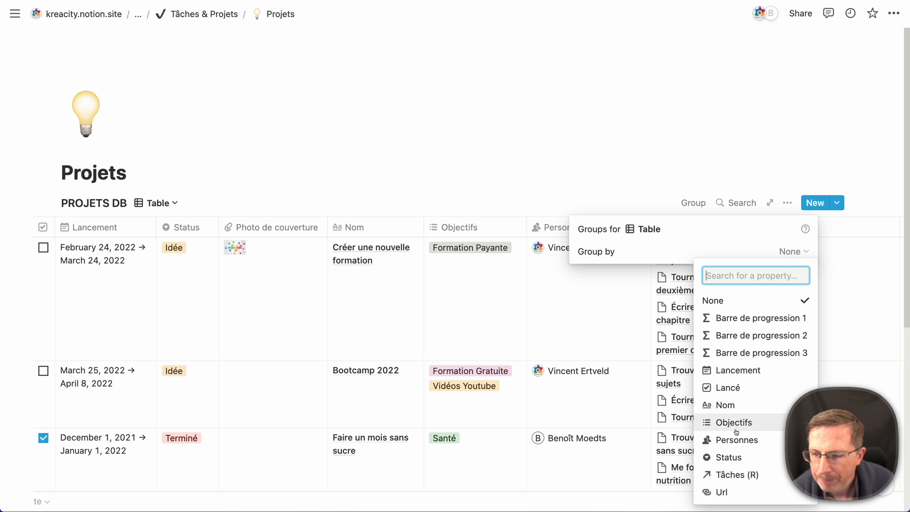
{"action": "left_click", "coordinate": [571, 139]}
{"action": "left_click", "coordinate": [580, 153]}
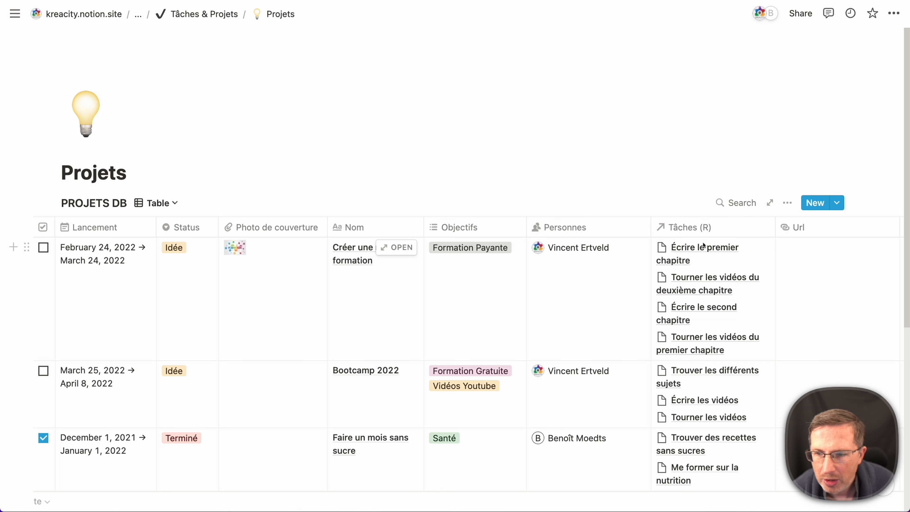
Step: Look through the PROJETS DB columns as far as the three Barre de progression formulas
{"action": "scroll", "coordinate": [713, 241], "scroll_direction": "right", "scroll_amount": 10}
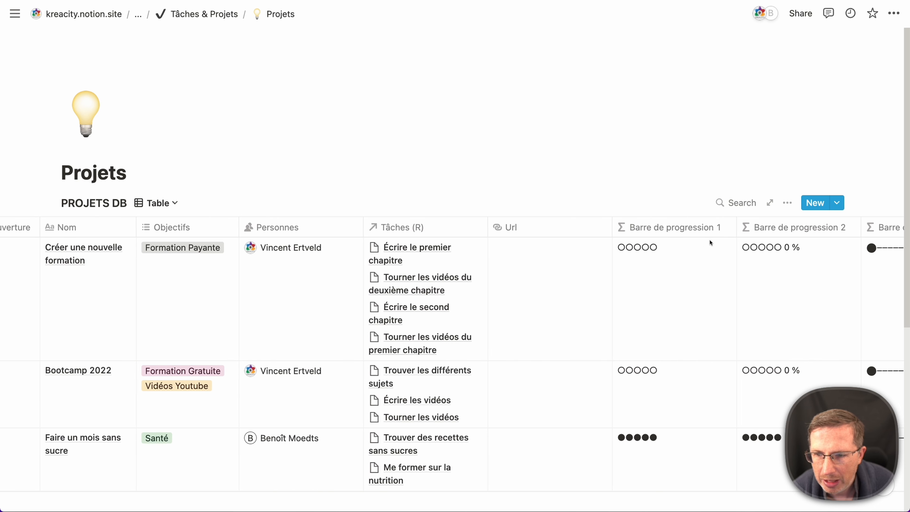
{"action": "scroll", "coordinate": [447, 251], "scroll_direction": "right", "scroll_amount": 6}
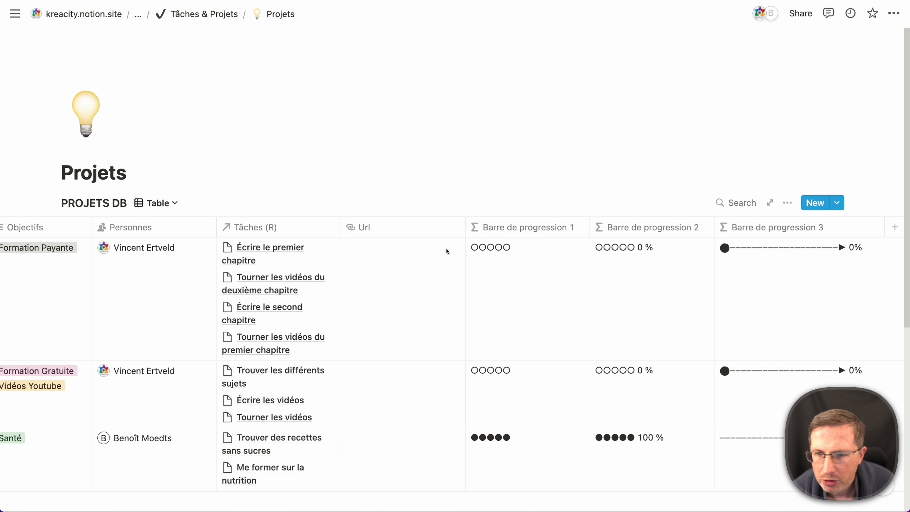
{"action": "scroll", "coordinate": [290, 242], "scroll_direction": "left", "scroll_amount": 4}
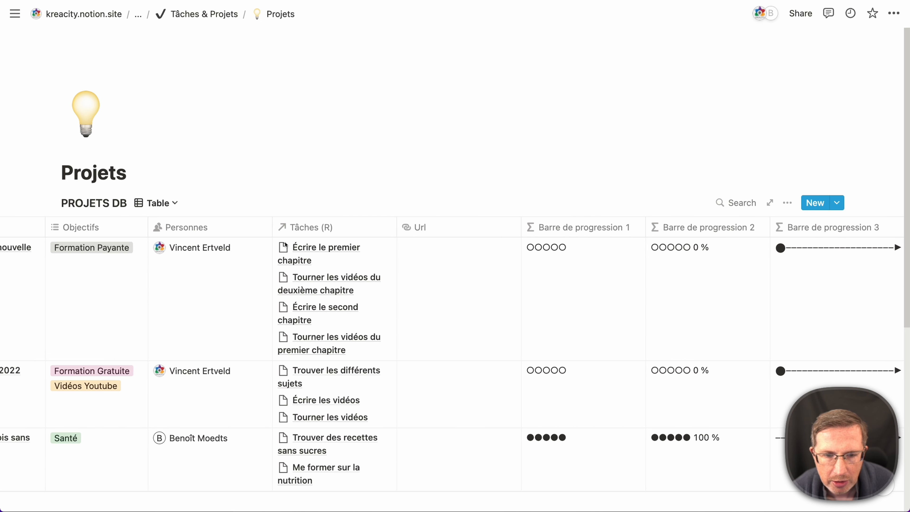
Step: Show the hidden Nombre de tâches réalisées(A) rollup property in the PROJETS DB table
{"action": "left_click", "coordinate": [785, 201]}
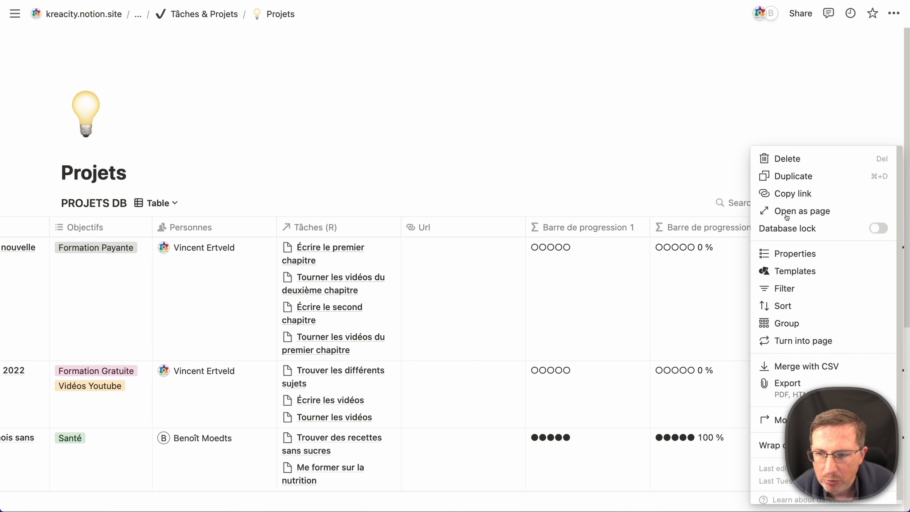
{"action": "left_click", "coordinate": [787, 253]}
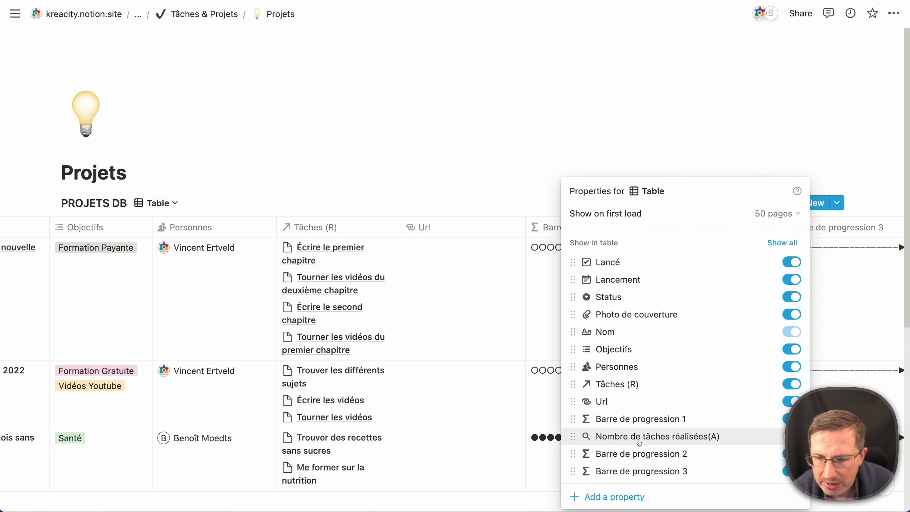
{"action": "left_click", "coordinate": [728, 437]}
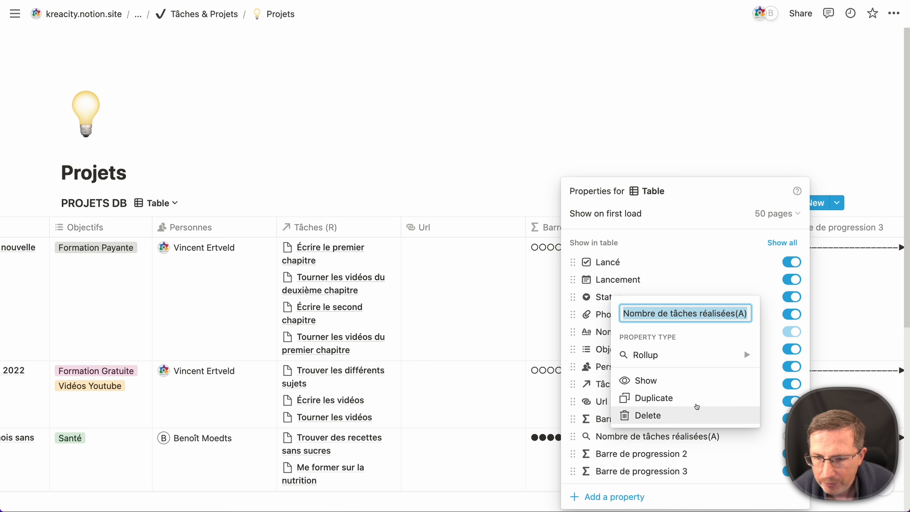
{"action": "left_click", "coordinate": [688, 441]}
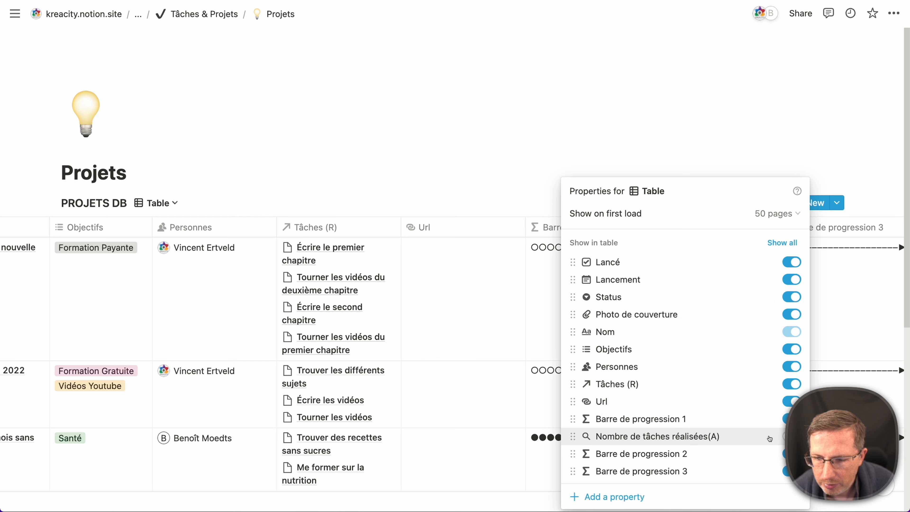
{"action": "left_click", "coordinate": [783, 439]}
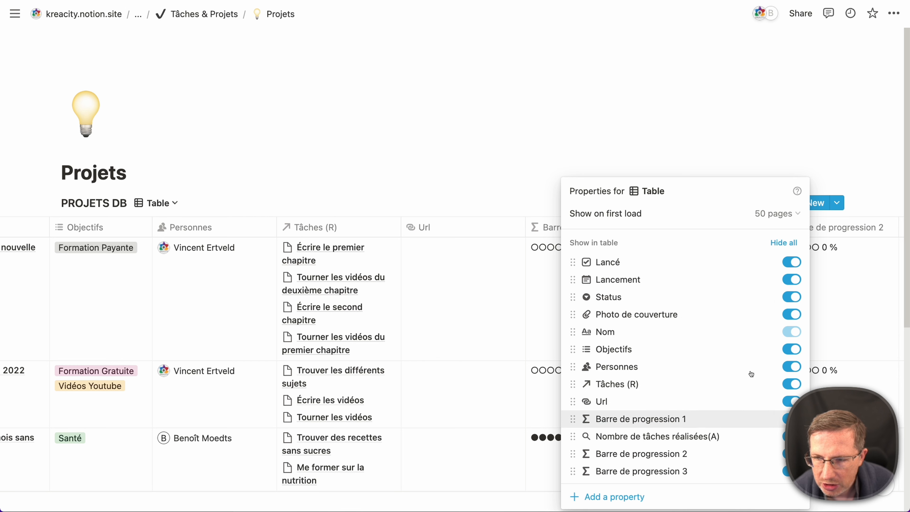
{"action": "left_click", "coordinate": [618, 127]}
Step: Check the relation, property and calculation settings of the Nombre de tâches réalisées(A) rollup and its available calculation options
{"action": "scroll", "coordinate": [723, 275], "scroll_direction": "right", "scroll_amount": 5}
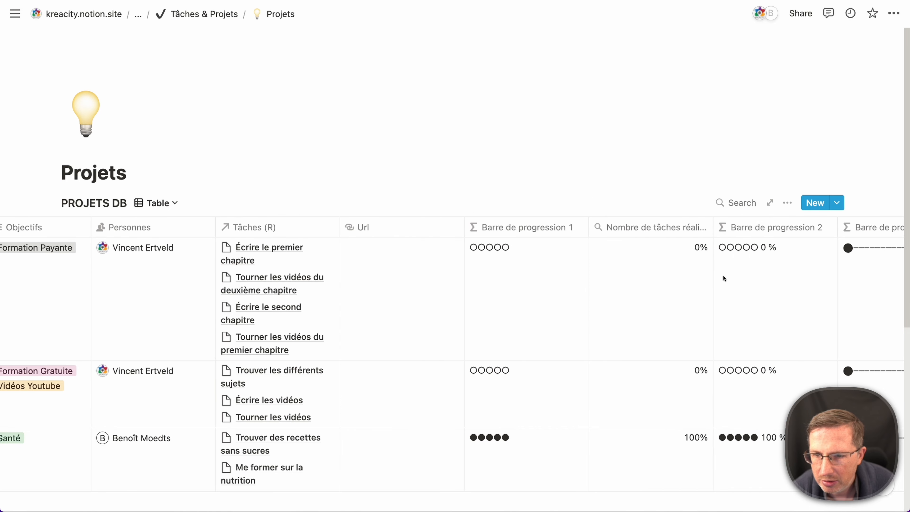
{"action": "scroll", "coordinate": [636, 257], "scroll_direction": "right", "scroll_amount": 4}
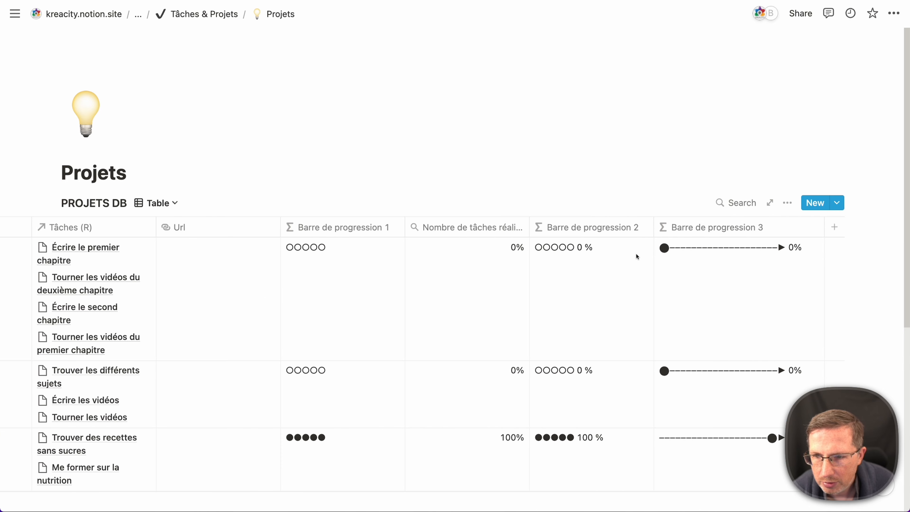
{"action": "scroll", "coordinate": [634, 256], "scroll_direction": "left", "scroll_amount": 8}
{"action": "scroll", "coordinate": [702, 232], "scroll_direction": "right", "scroll_amount": 6}
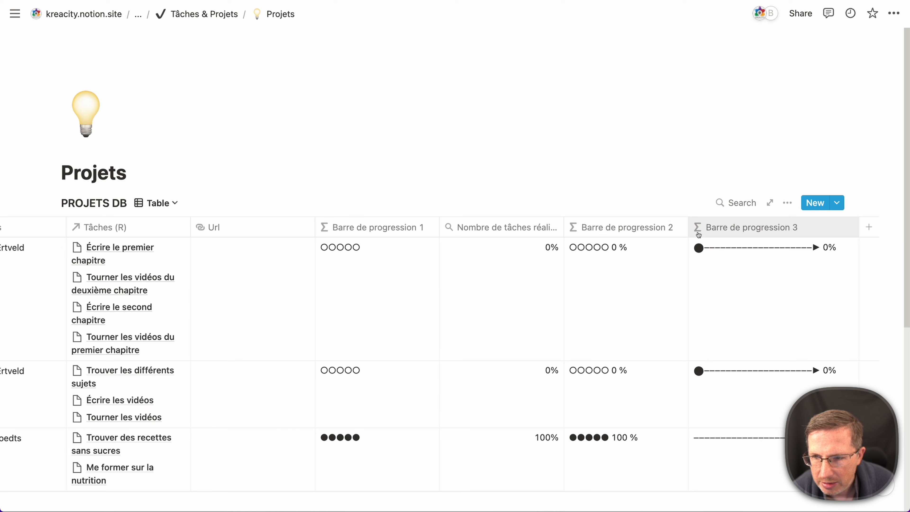
{"action": "scroll", "coordinate": [516, 319], "scroll_direction": "down", "scroll_amount": 3}
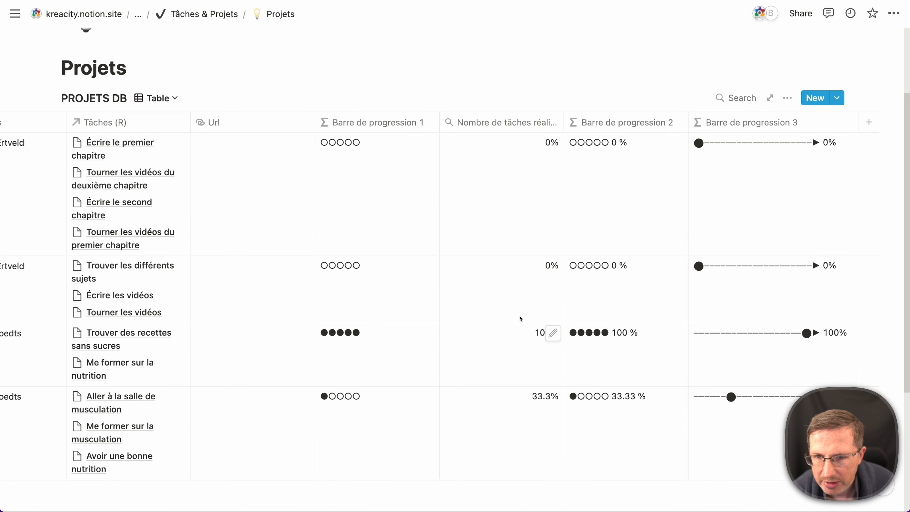
{"action": "left_click", "coordinate": [549, 147]}
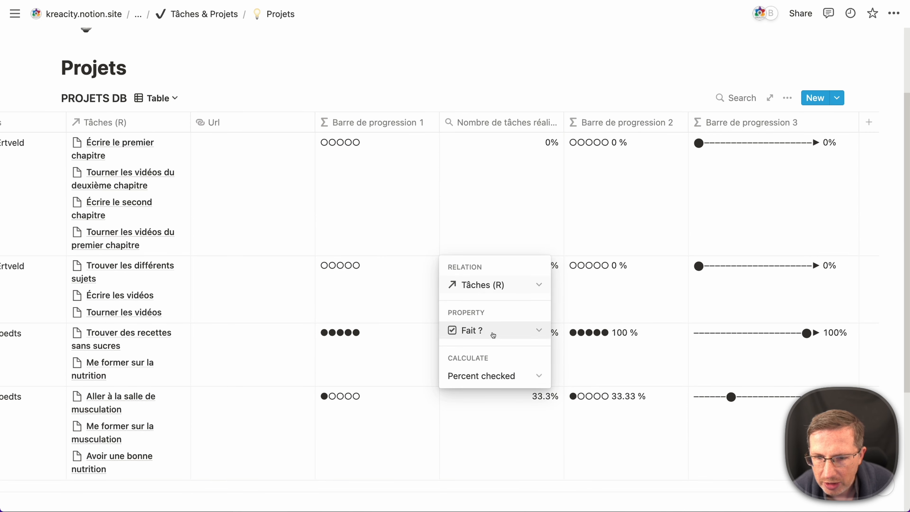
{"action": "left_click", "coordinate": [499, 380]}
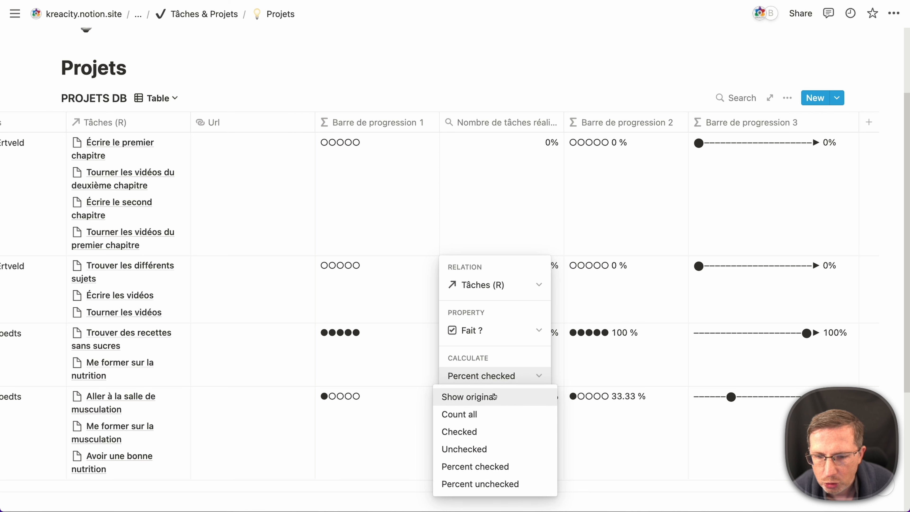
{"action": "left_click", "coordinate": [510, 83]}
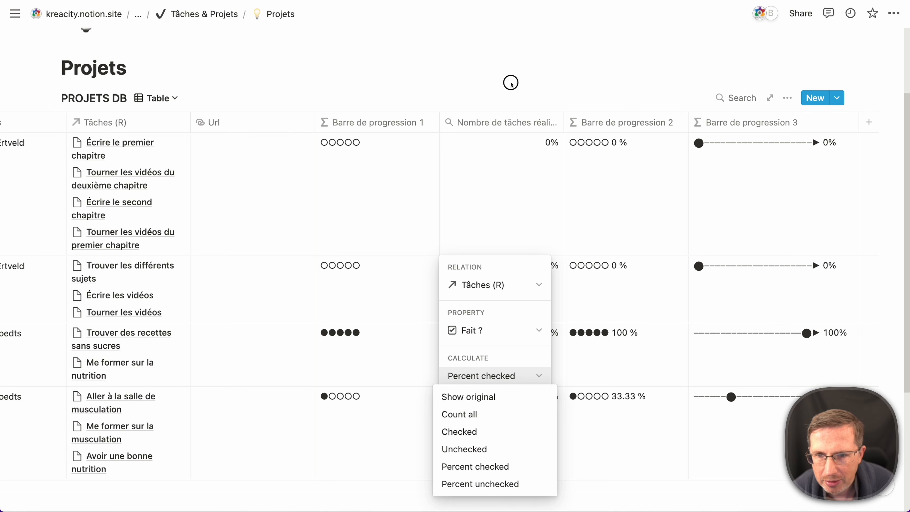
{"action": "left_click", "coordinate": [511, 192]}
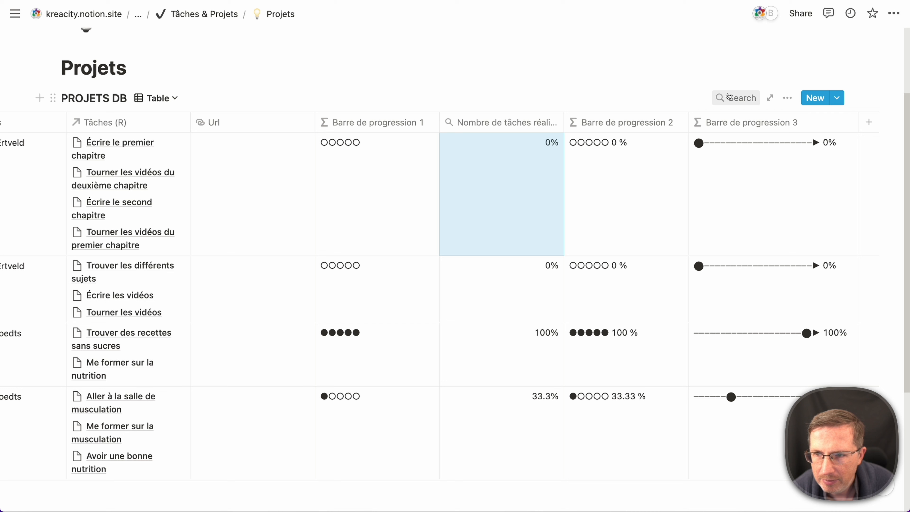
Step: Check whether the Nombre de tâches réalisées(A) rollup is offered as a grouping property for PROJETS DB
{"action": "left_click", "coordinate": [787, 98]}
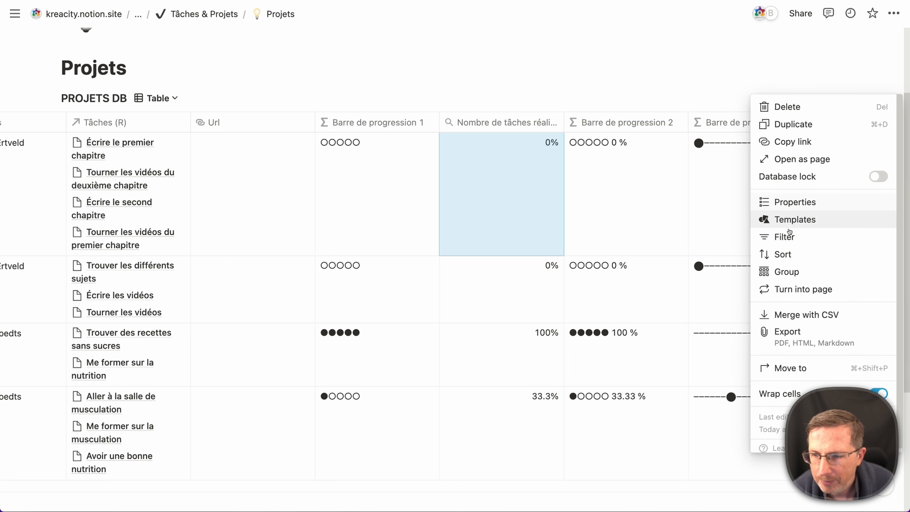
{"action": "left_click", "coordinate": [786, 272]}
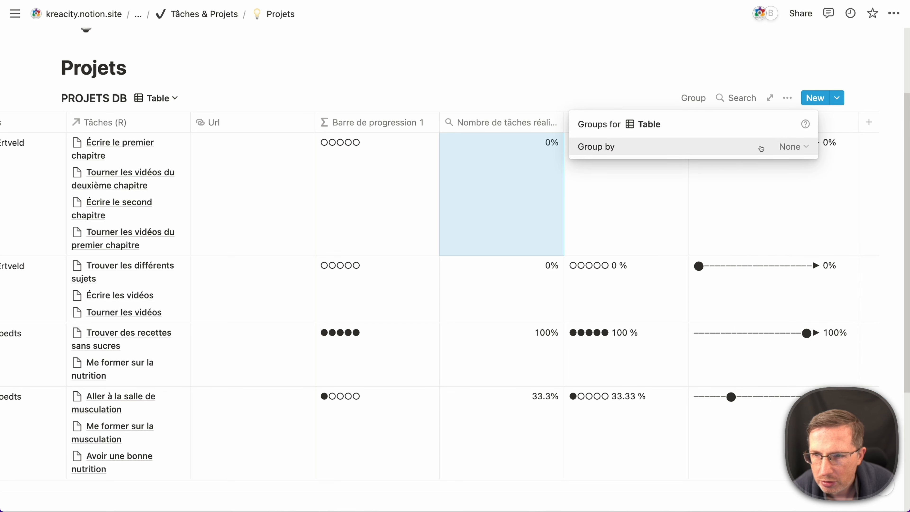
{"action": "left_click", "coordinate": [761, 146]}
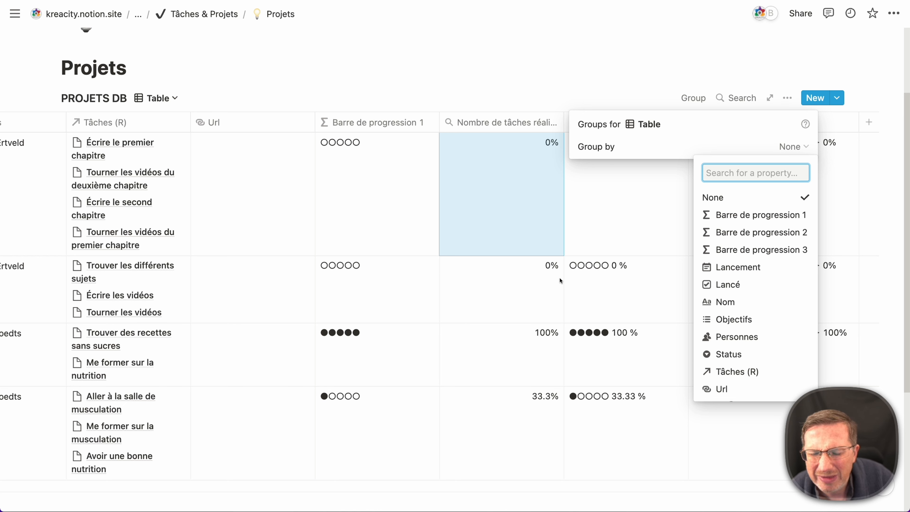
{"action": "left_click", "coordinate": [530, 89]}
Step: Insert a new property immediately after the Nombre de tâches réalisées(A) column and set its type to Formula
{"action": "left_click", "coordinate": [536, 123]}
{"action": "left_click", "coordinate": [537, 124]}
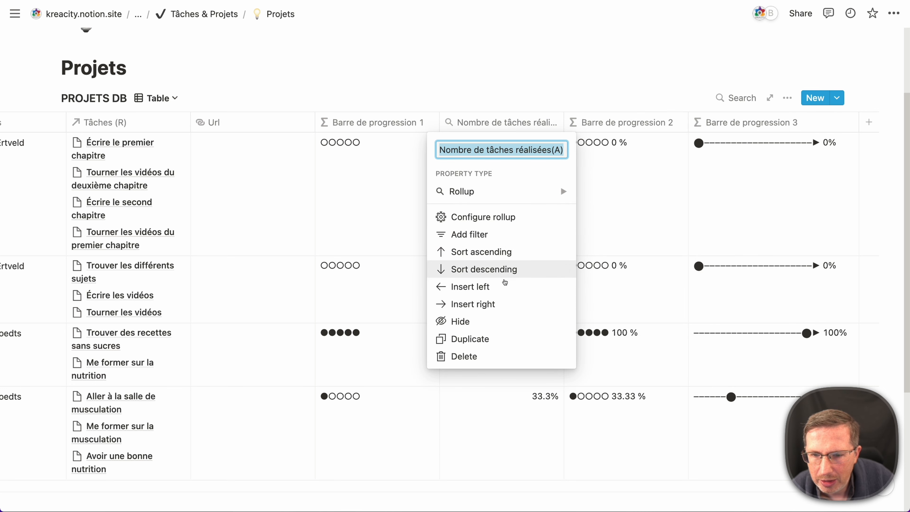
{"action": "left_click", "coordinate": [502, 304]}
{"action": "left_click", "coordinate": [596, 126]}
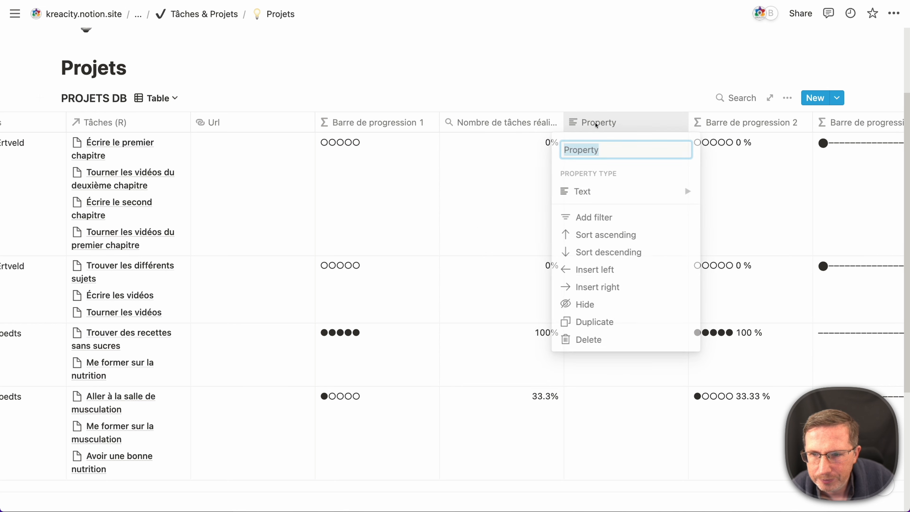
{"action": "mouse_move", "coordinate": [634, 188]}
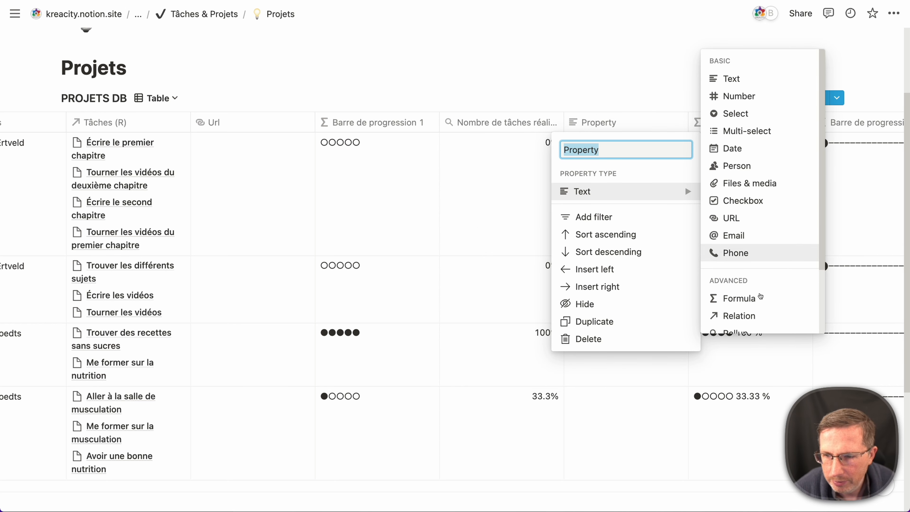
{"action": "left_click", "coordinate": [745, 299]}
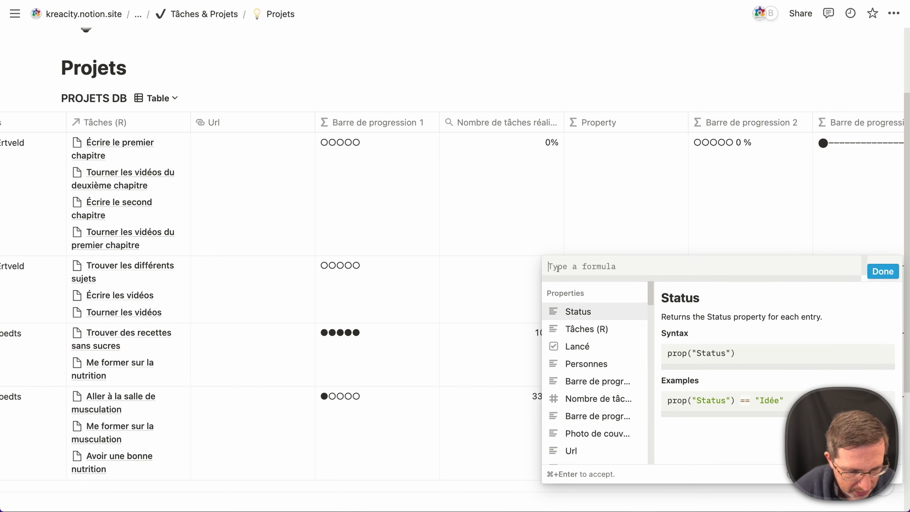
Step: Set the new property's formula to toNumber(prop("Nombre de tâches réalisées(A)")) and its number format to Percent
{"action": "type", "text": "toNumber"}
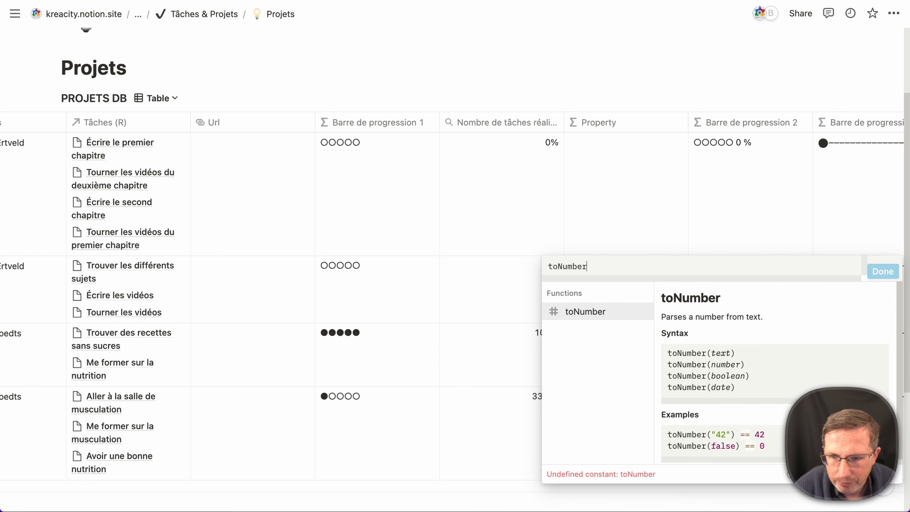
{"action": "type", "text": "("}
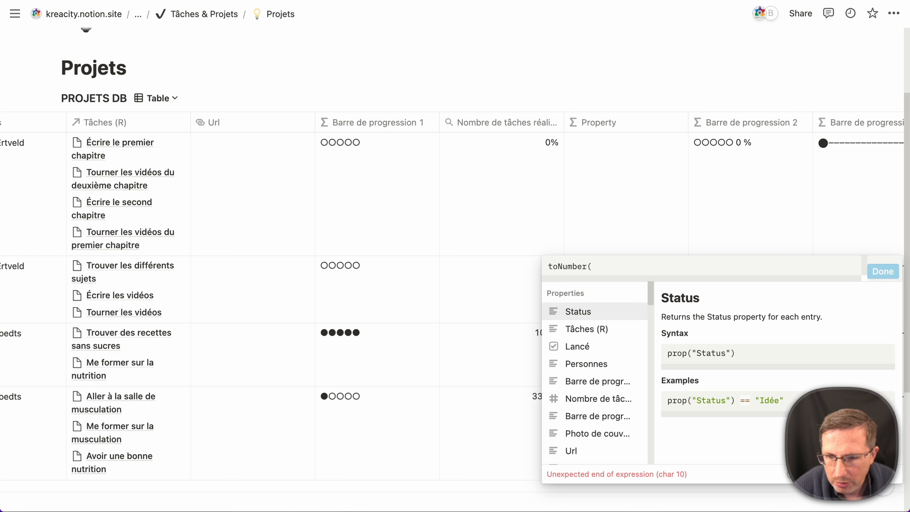
{"action": "type", "text": "prop(\"Nombre de tâches réalisées(A)\")"}
{"action": "left_click", "coordinate": [788, 266]}
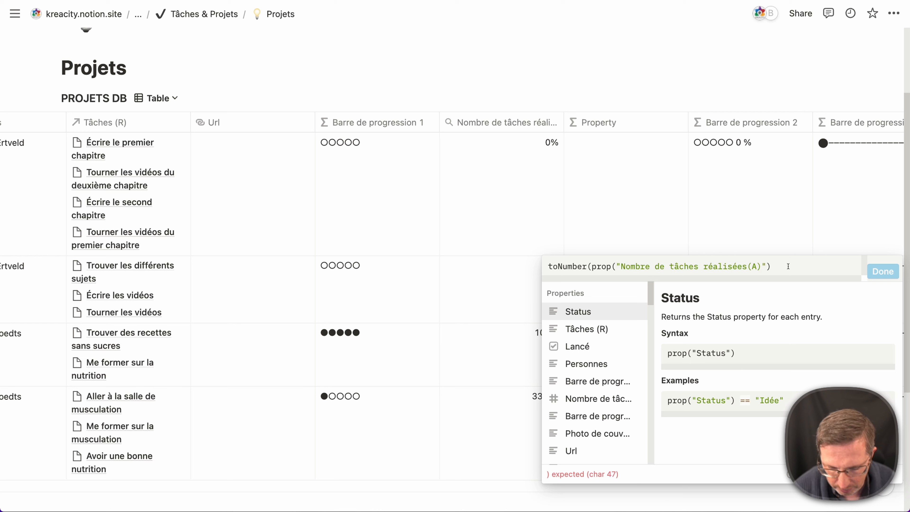
{"action": "type", "text": ")"}
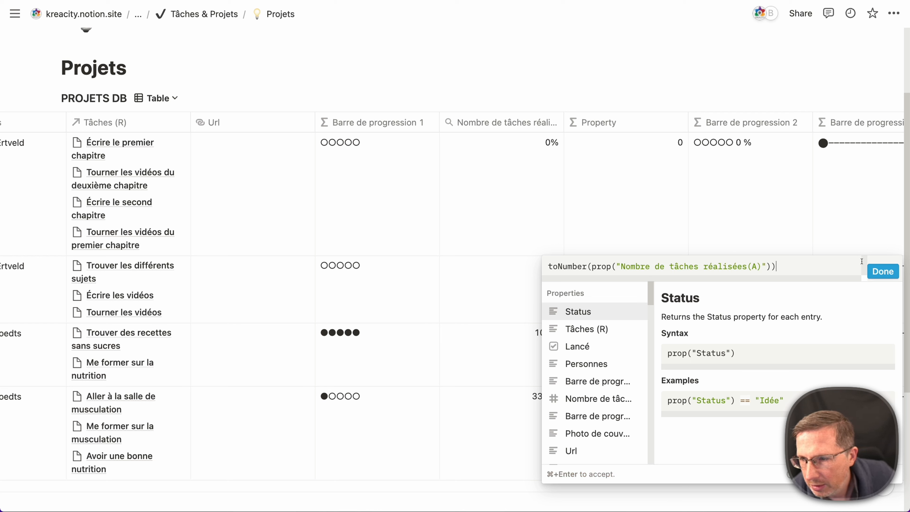
{"action": "left_click", "coordinate": [880, 271]}
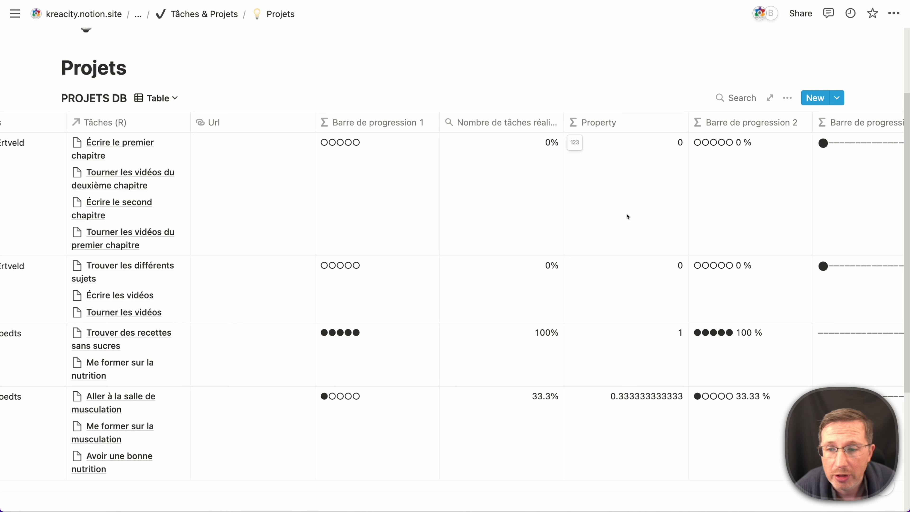
{"action": "left_click", "coordinate": [575, 143]}
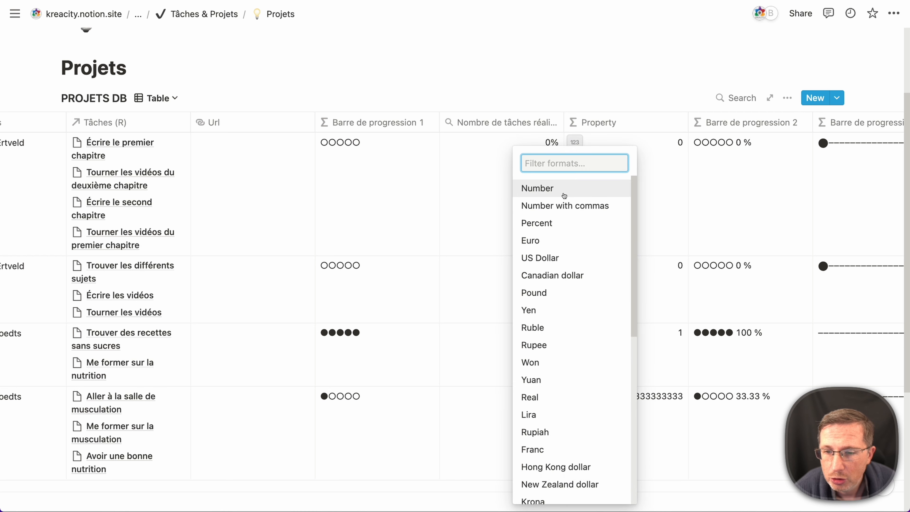
{"action": "left_click", "coordinate": [555, 222]}
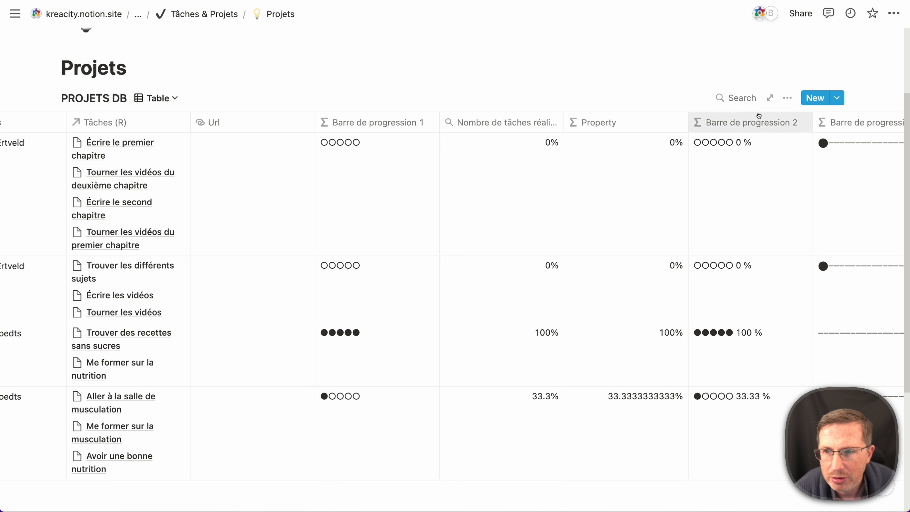
Step: Group the PROJETS DB table by the new formula property named Property
{"action": "left_click", "coordinate": [787, 98]}
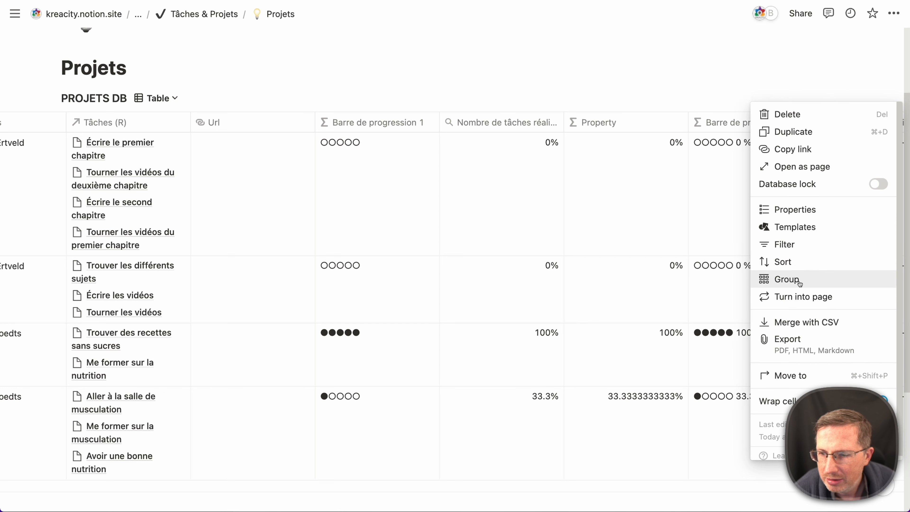
{"action": "left_click", "coordinate": [791, 279]}
{"action": "left_click", "coordinate": [677, 147]}
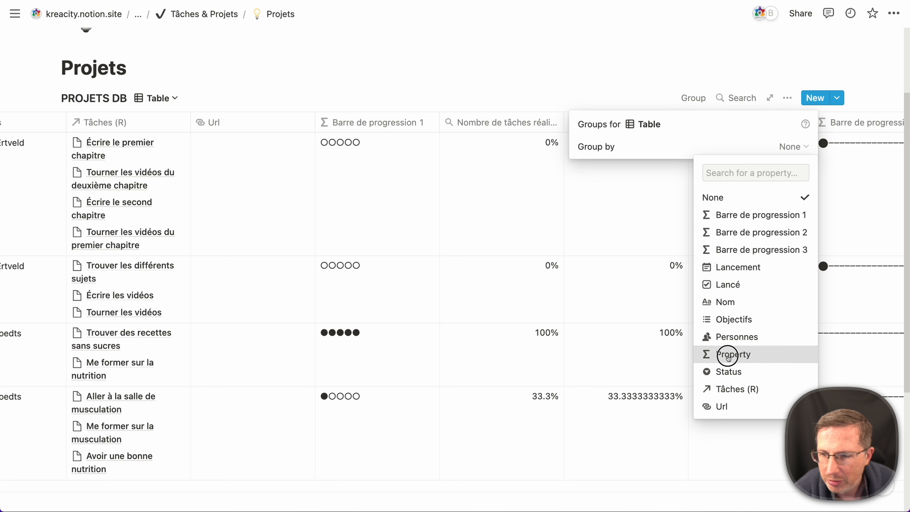
{"action": "left_click", "coordinate": [714, 354]}
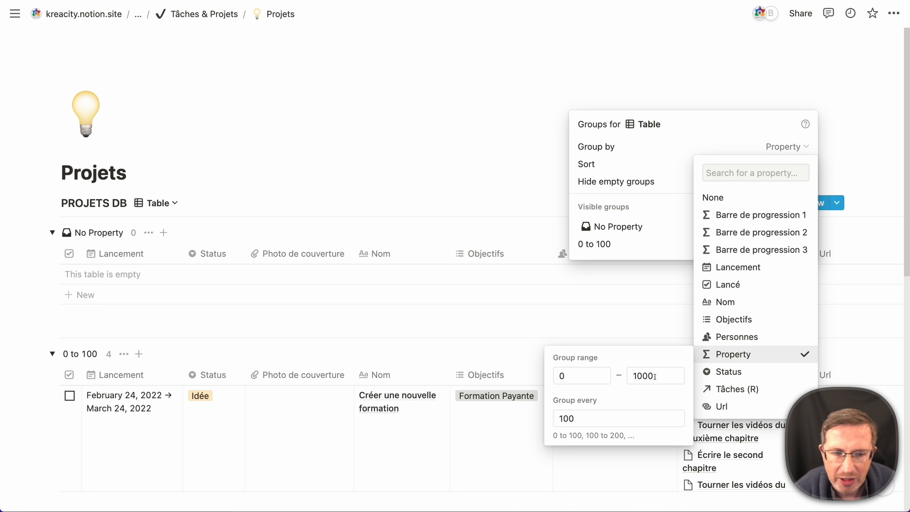
Step: Set the Property grouping range to 0–1 with a group every 0.2
{"action": "left_click_drag", "start_coordinate": [655, 376], "coordinate": [635, 375]}
{"action": "key", "text": "BackSpace"}
{"action": "left_click", "coordinate": [582, 422]}
{"action": "double_click", "coordinate": [583, 423]}
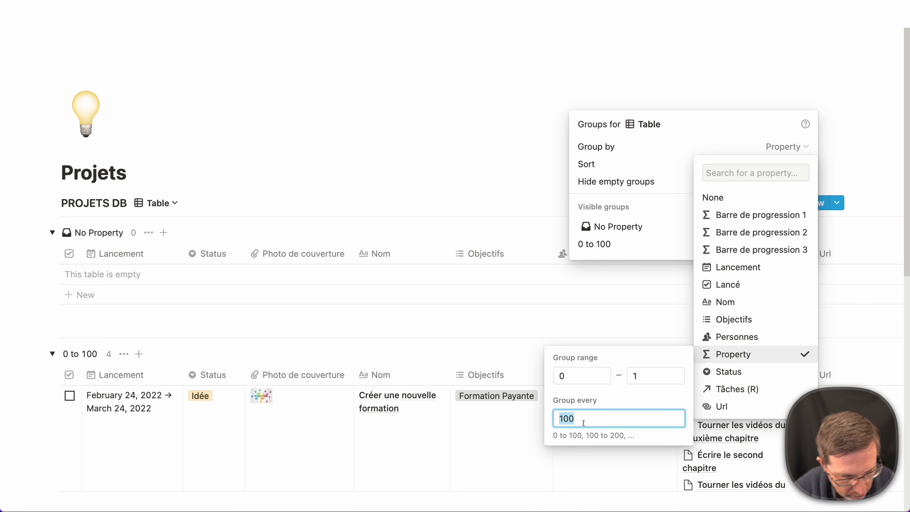
{"action": "type", "text": "0.2"}
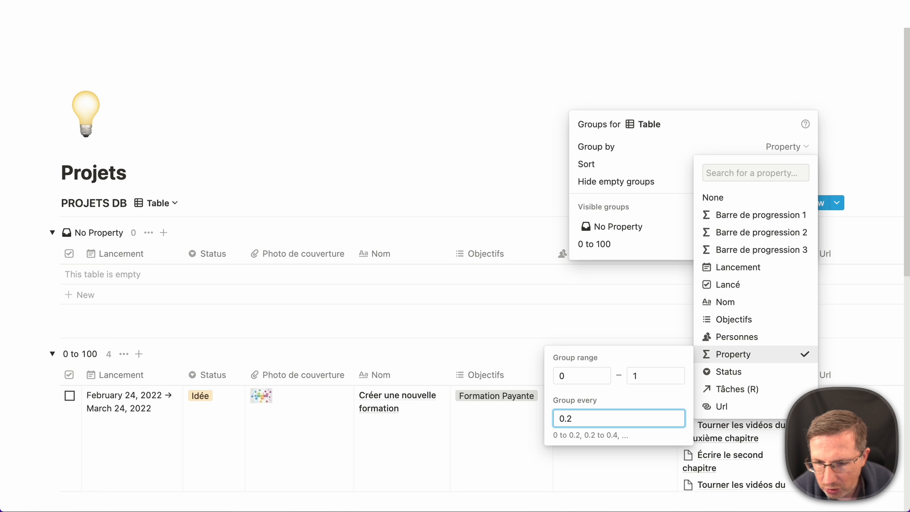
{"action": "left_click", "coordinate": [35, 319]}
{"action": "left_click", "coordinate": [34, 320]}
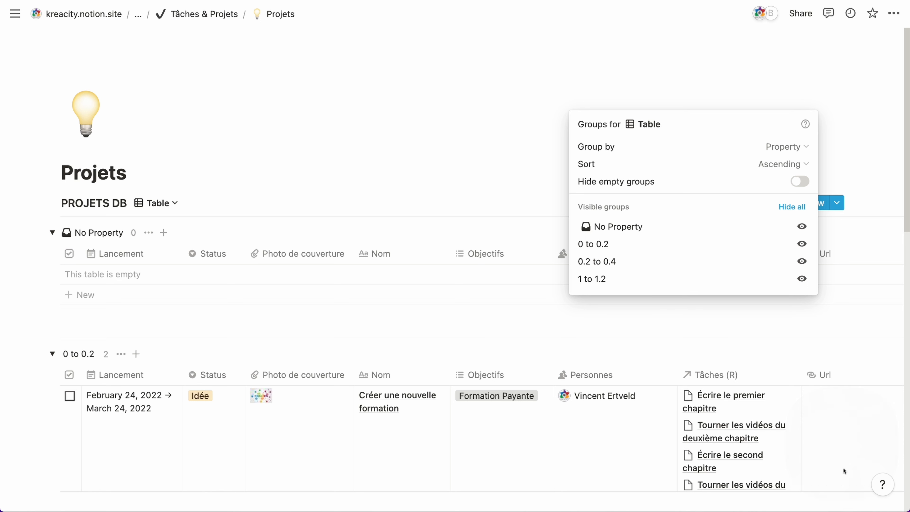
{"action": "left_click", "coordinate": [857, 355]}
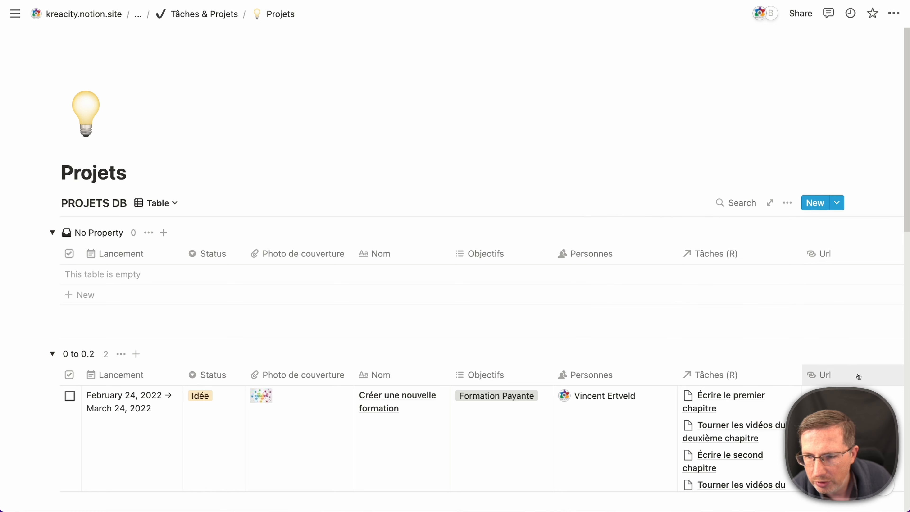
Step: Examine how the projects are distributed across the numeric groups of the PROJETS DB table
{"action": "scroll", "coordinate": [823, 380], "scroll_direction": "down", "scroll_amount": 5}
{"action": "scroll", "coordinate": [773, 393], "scroll_direction": "down", "scroll_amount": 1}
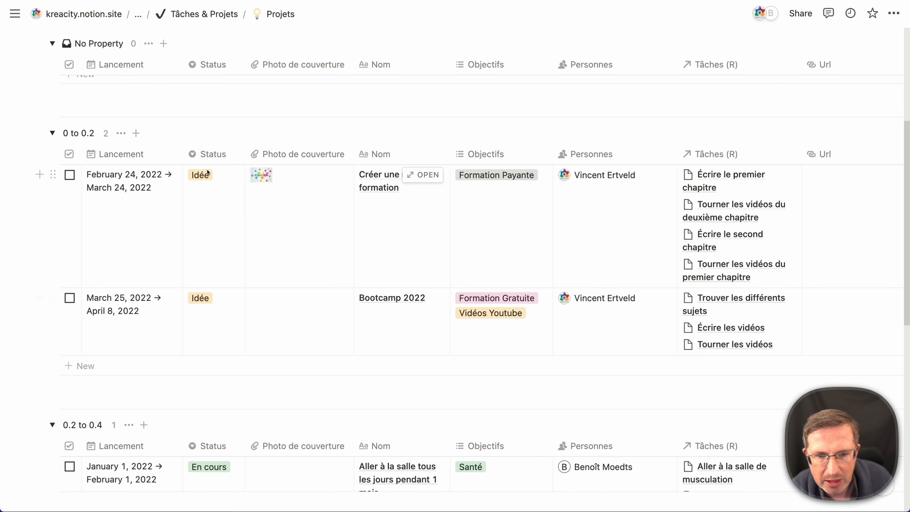
{"action": "scroll", "coordinate": [230, 238], "scroll_direction": "down", "scroll_amount": 10}
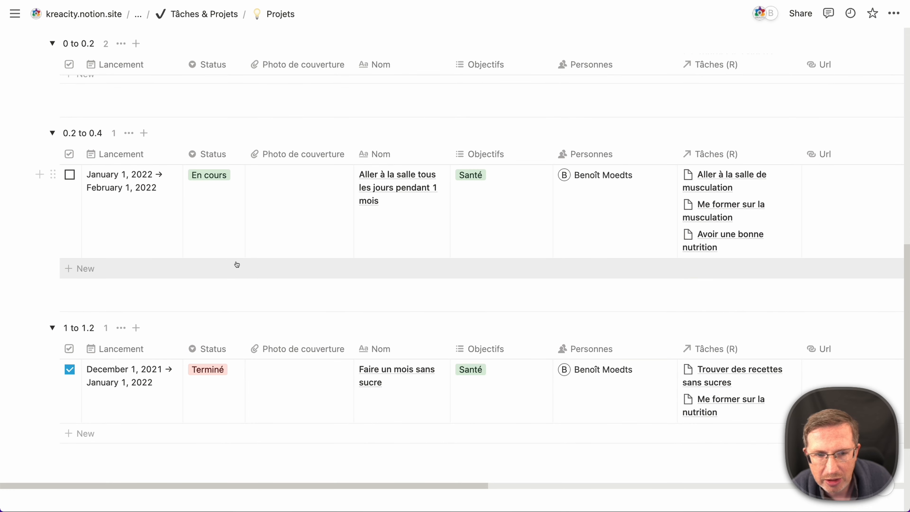
{"action": "scroll", "coordinate": [284, 354], "scroll_direction": "up", "scroll_amount": 12}
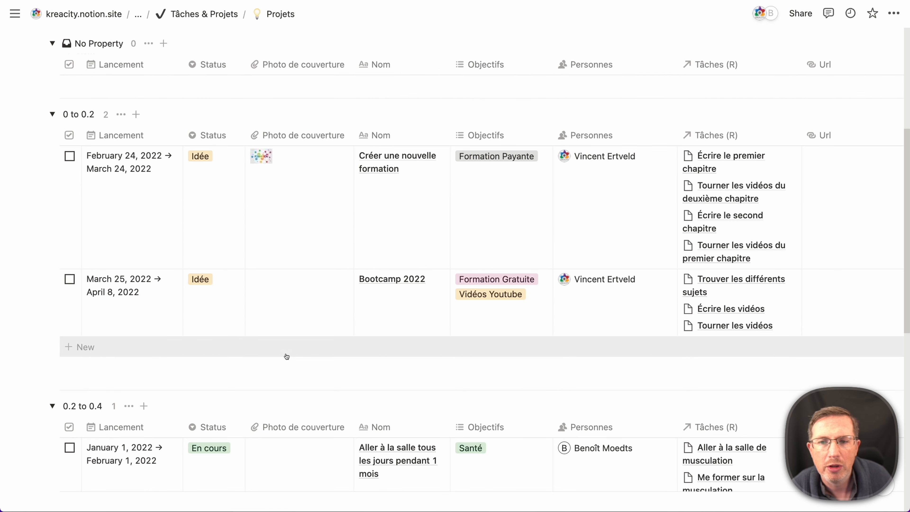
{"action": "scroll", "coordinate": [286, 355], "scroll_direction": "up", "scroll_amount": 3}
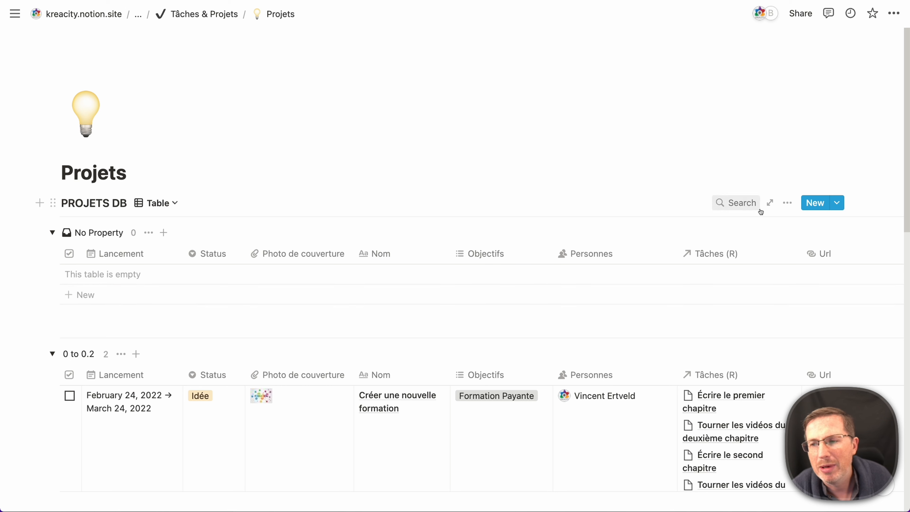